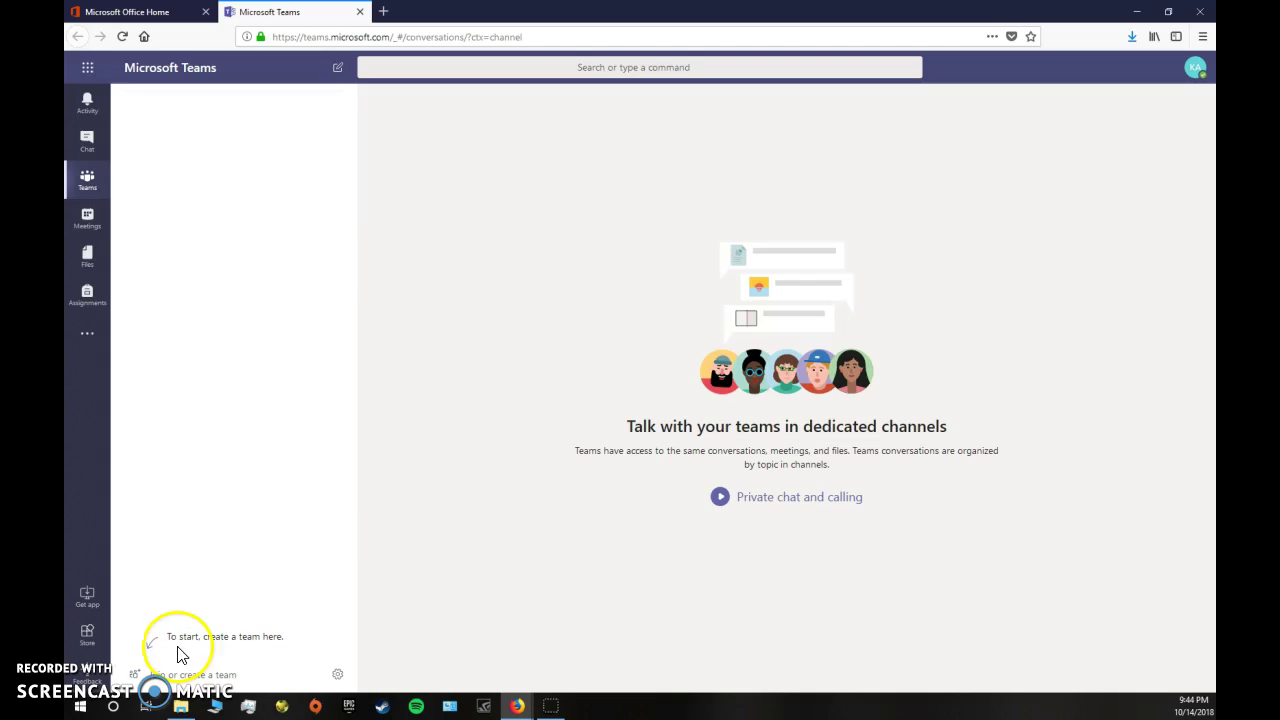
# Step: Start a new team named after its owner and describe it as a place for the owner's team mates
pyautogui.click(174, 676)
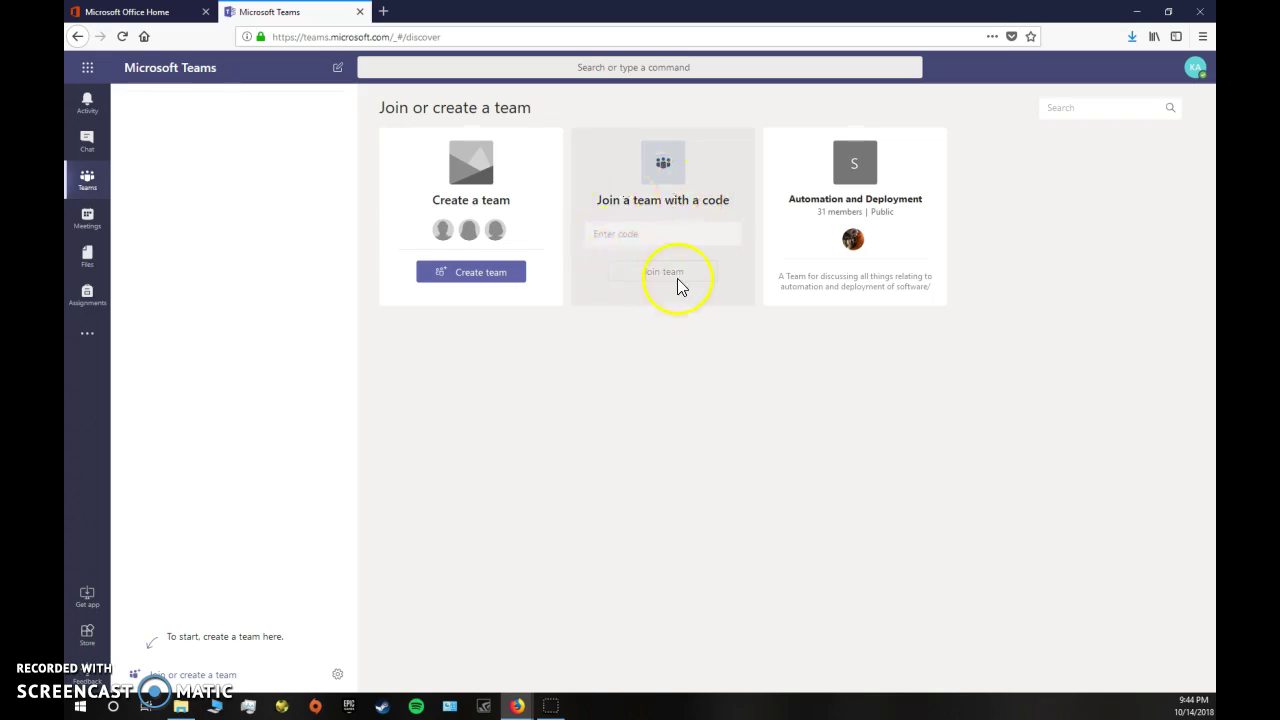
pyautogui.click(489, 272)
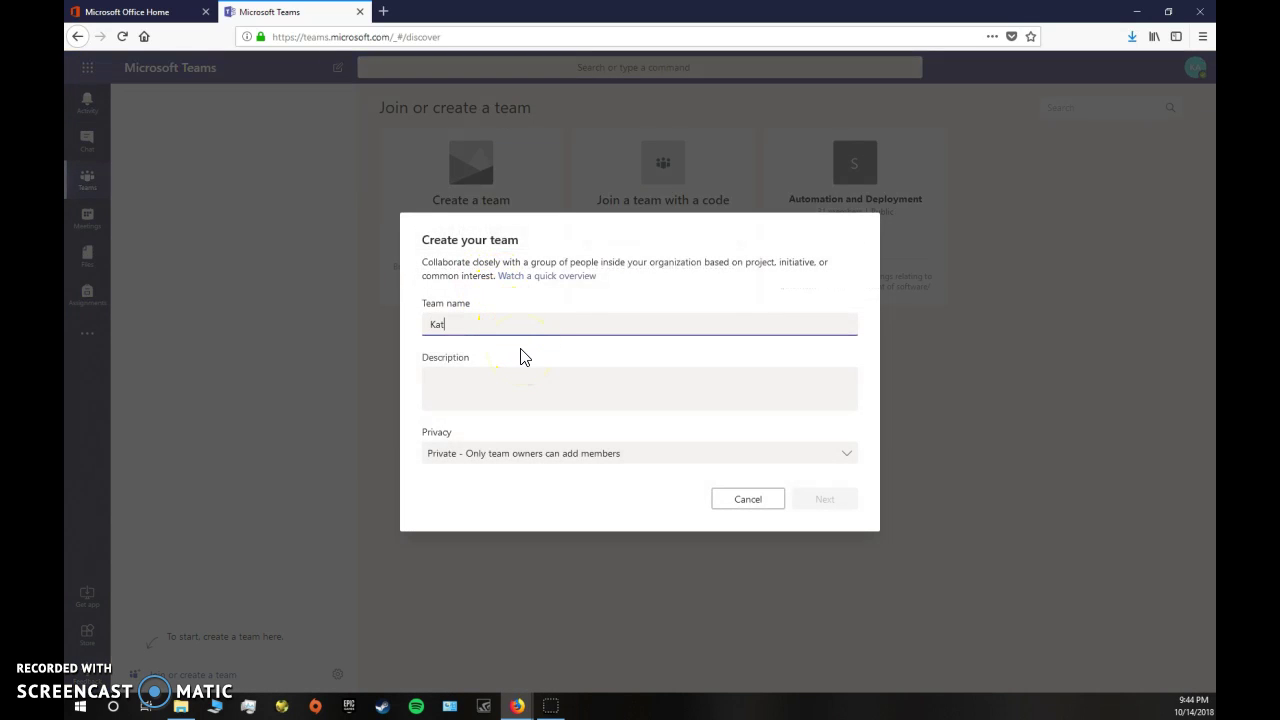
pyautogui.write("Katherine's Team")
pyautogui.click(502, 381)
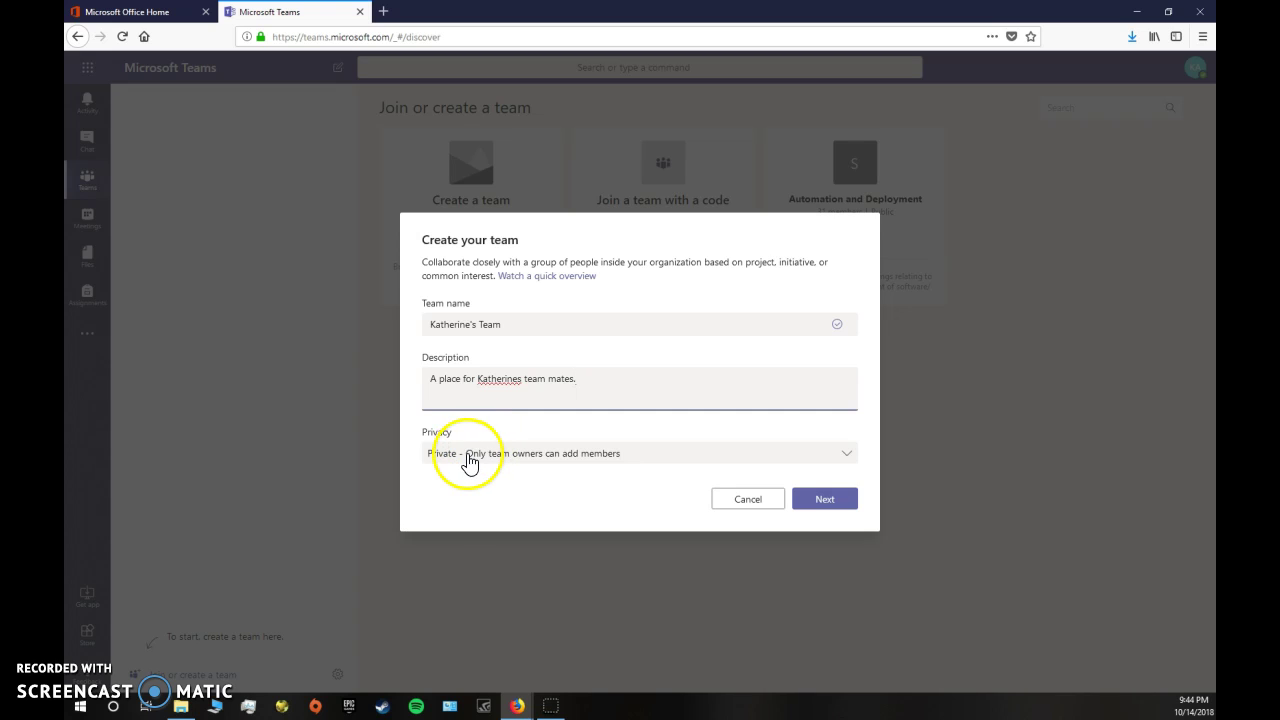
# Step: Set the team's privacy to Private - Only team owners can add members, and create it without adding members
pyautogui.click(478, 459)
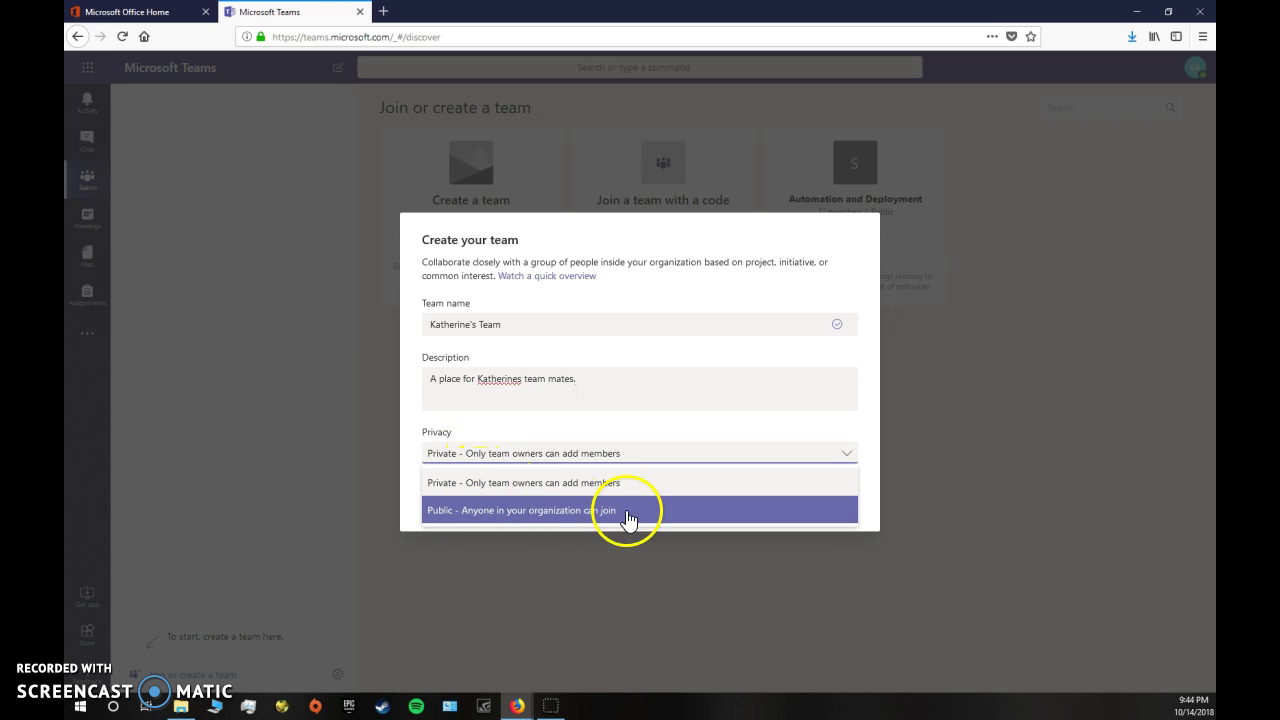
pyautogui.click(469, 483)
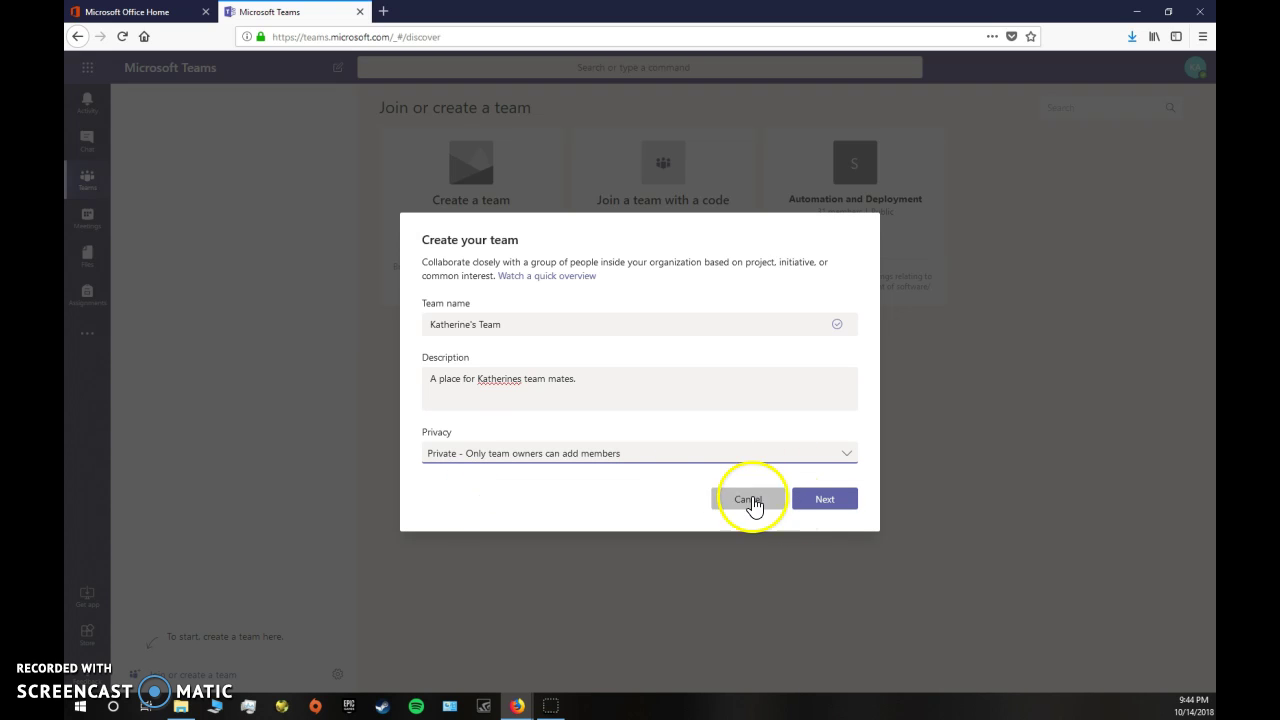
pyautogui.click(568, 455)
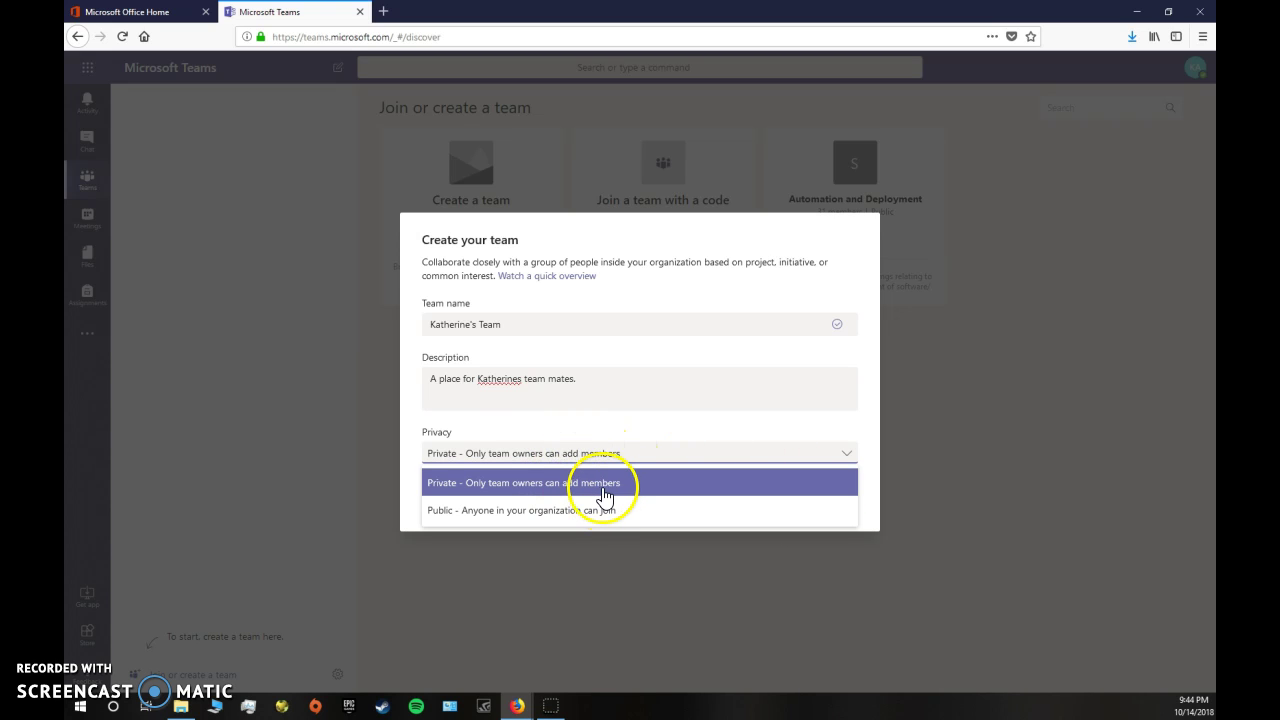
pyautogui.click(541, 482)
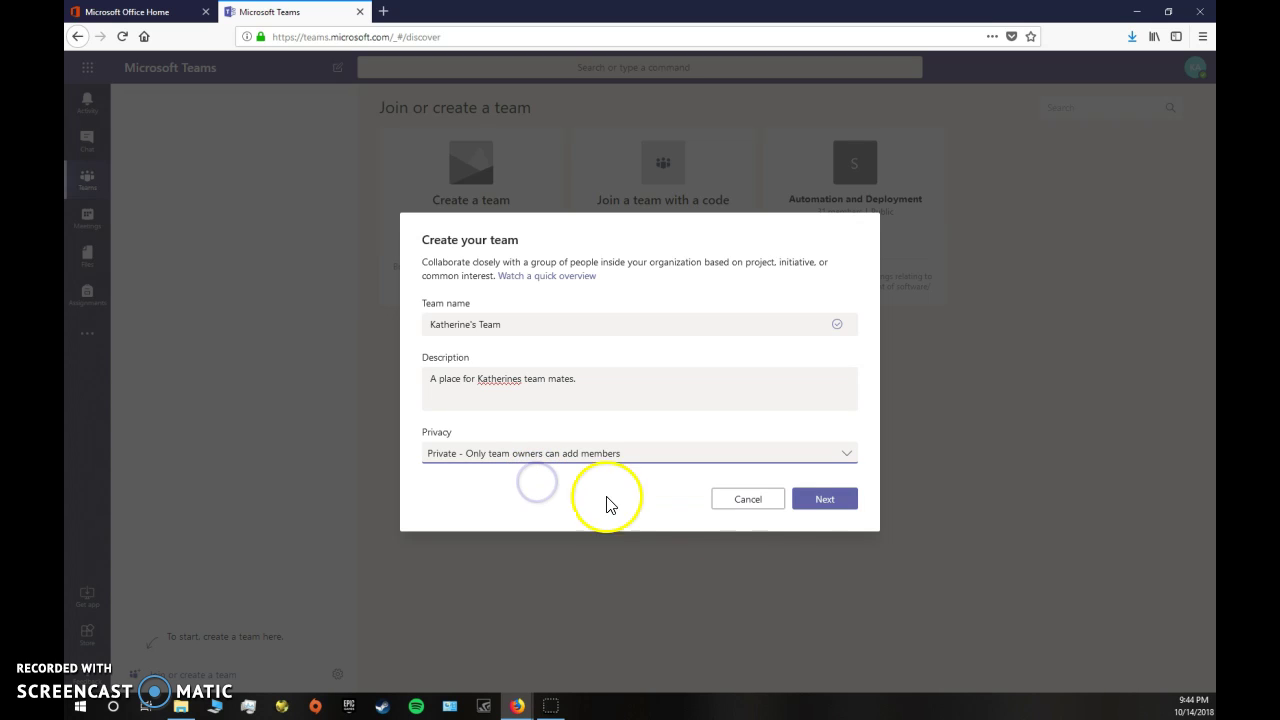
pyautogui.click(826, 500)
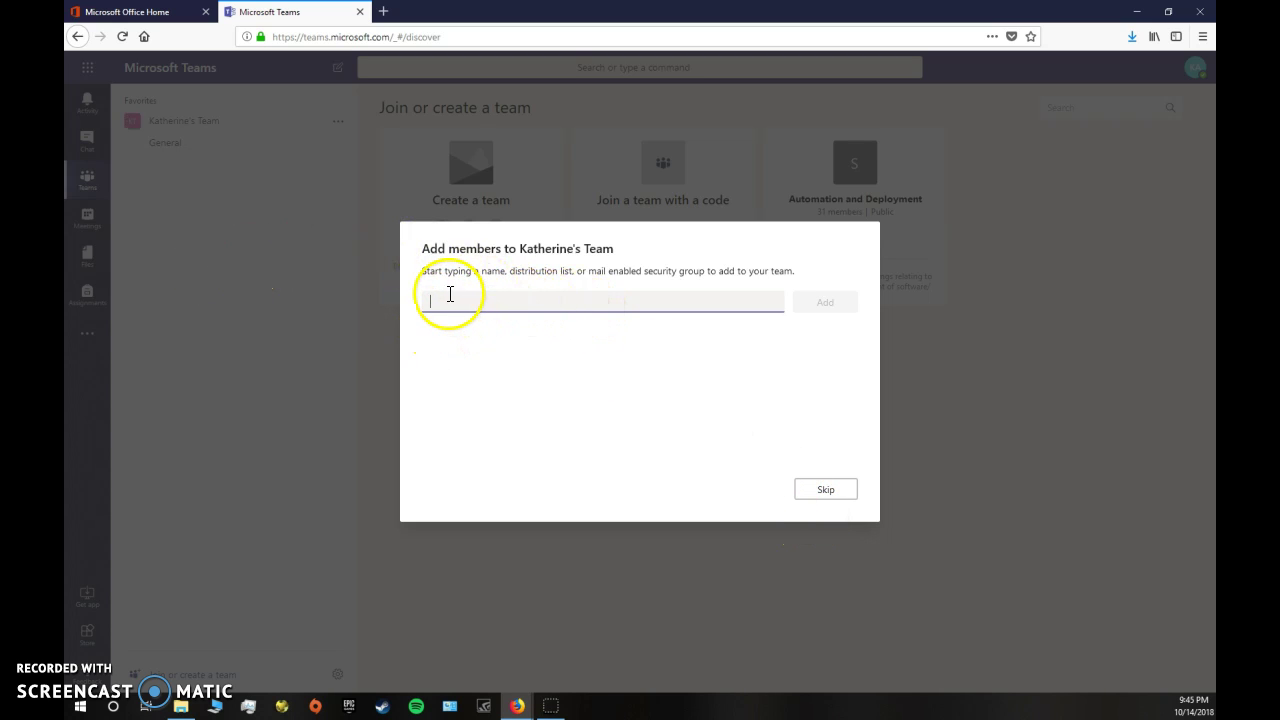
pyautogui.click(820, 489)
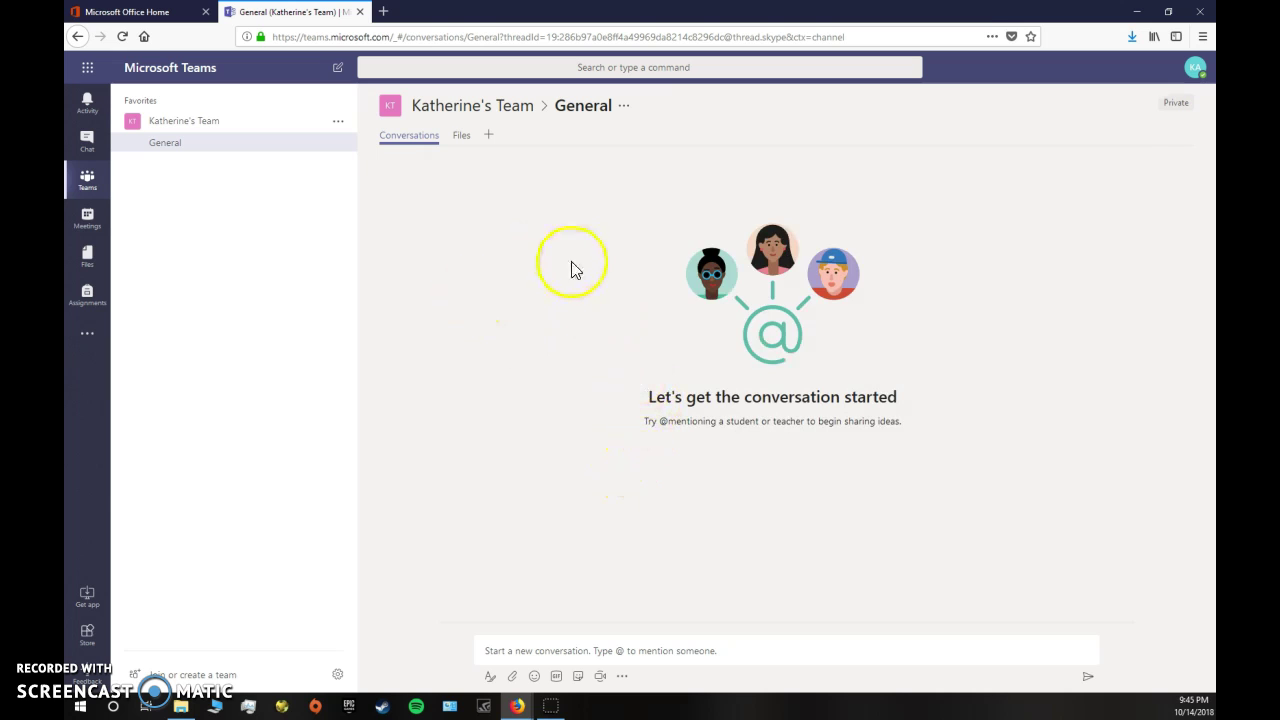
# Step: Post the message "Welcome everyone!" in the new team's General channel
pyautogui.click(503, 643)
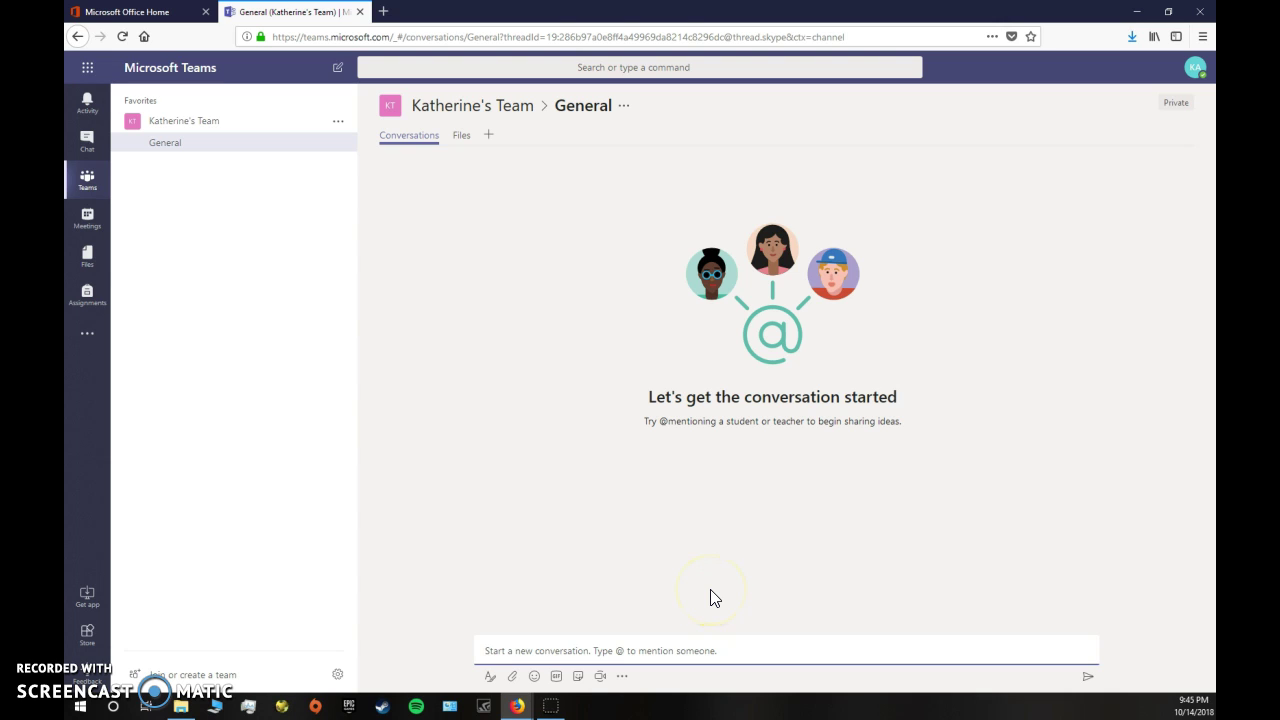
pyautogui.write('Welco')
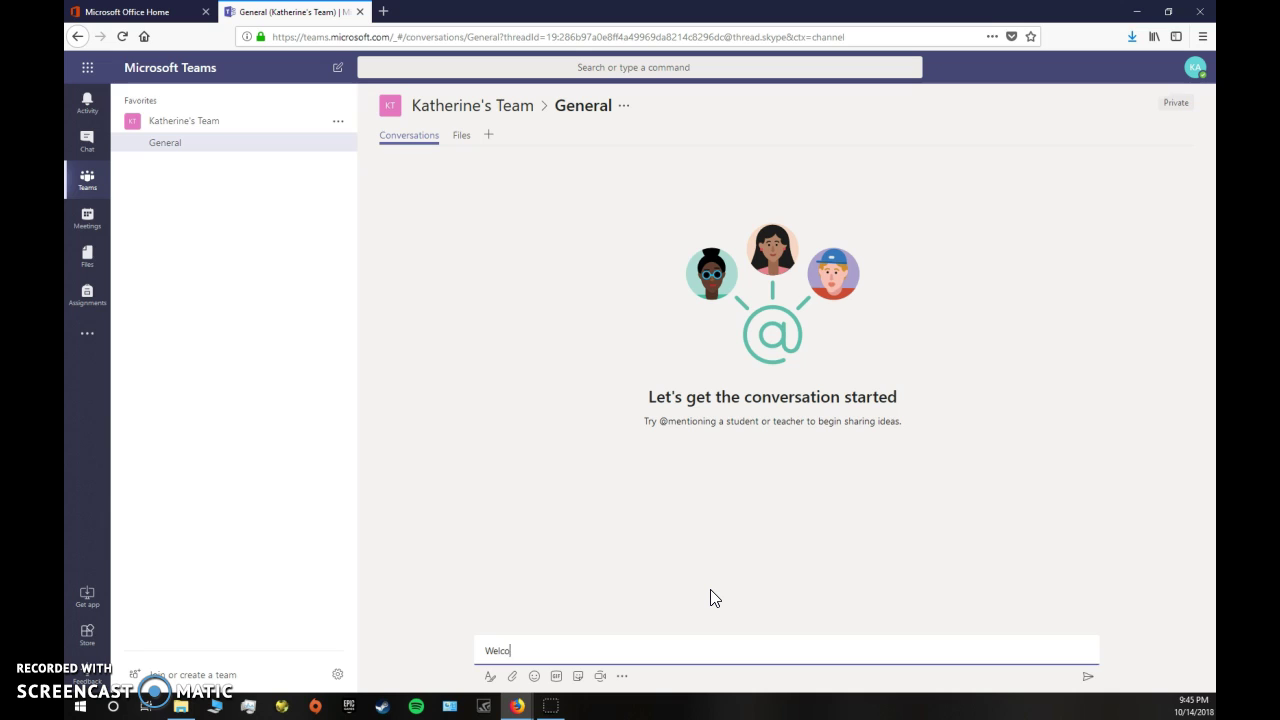
pyautogui.write('me everyone!')
pyautogui.press('Return')
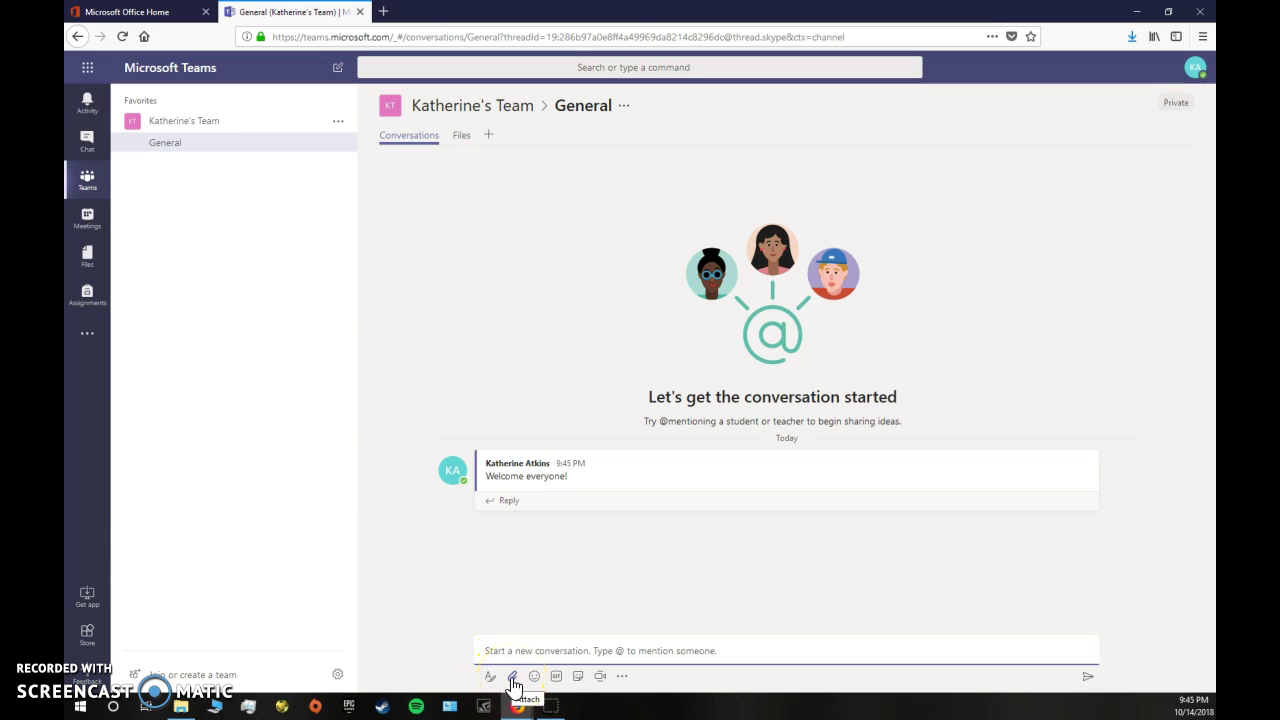
# Step: Post a red flower emoji as a new conversation in the General channel
pyautogui.click(511, 679)
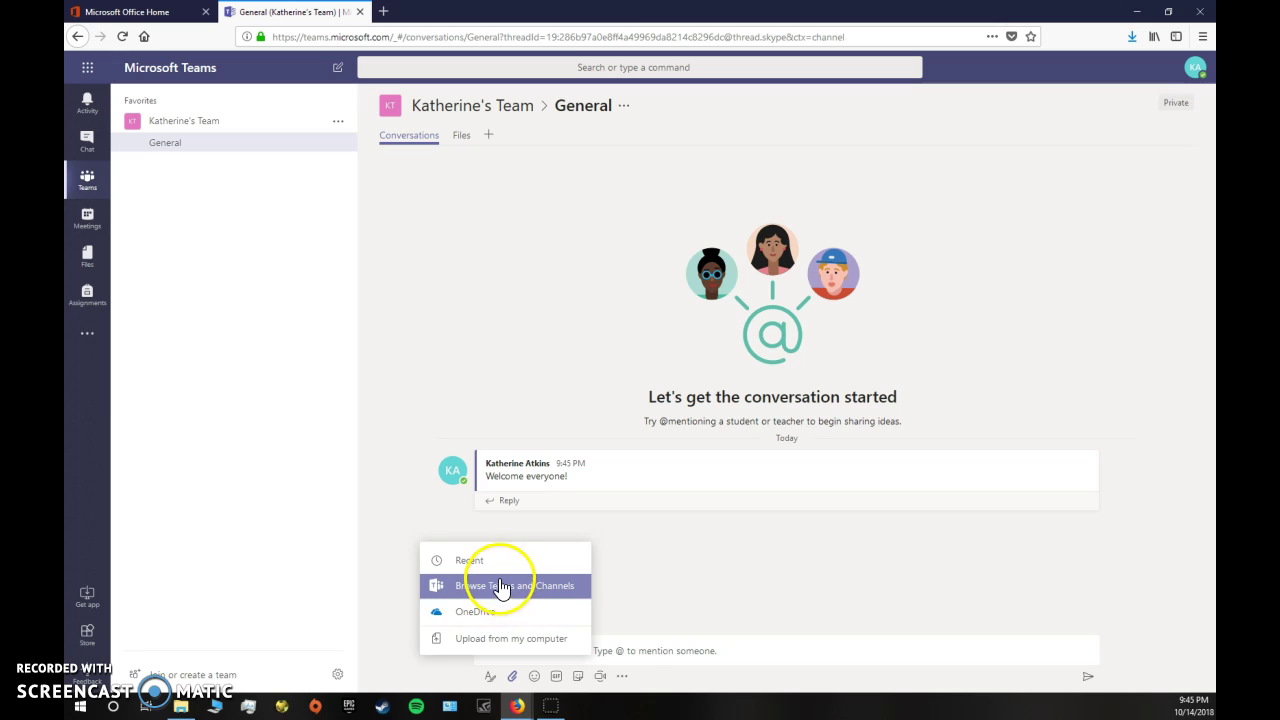
pyautogui.click(535, 676)
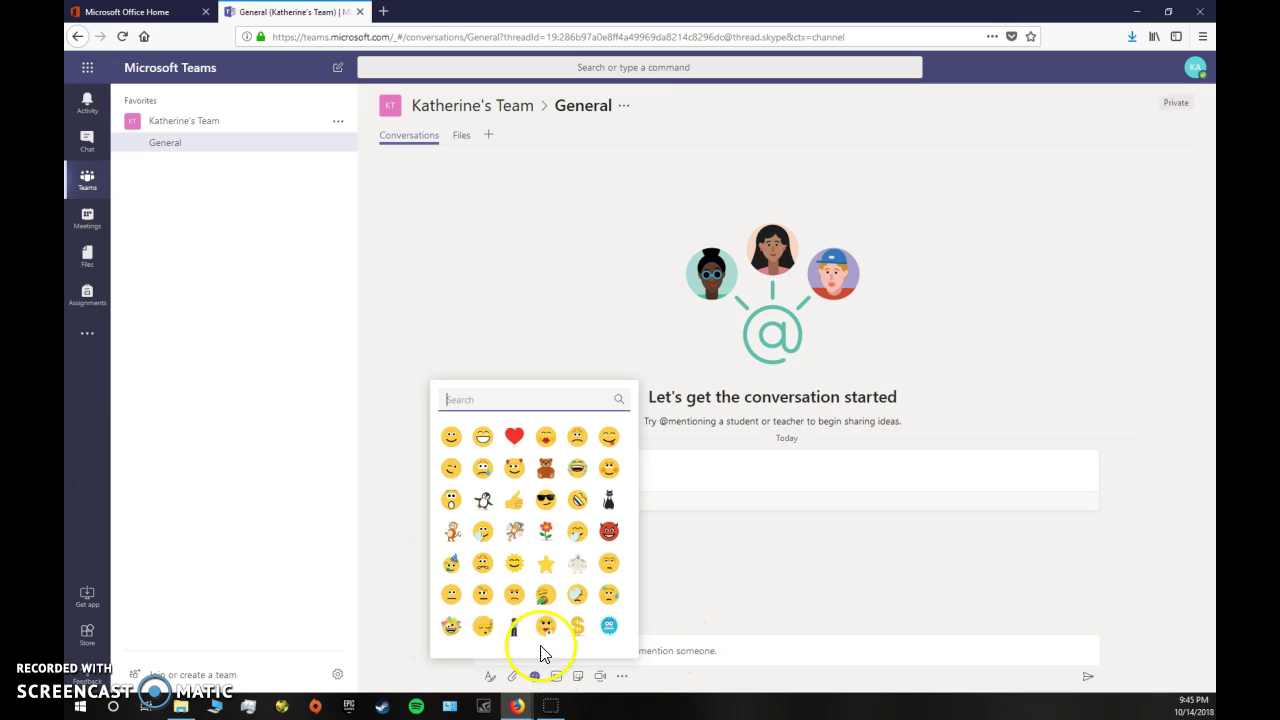
pyautogui.click(546, 531)
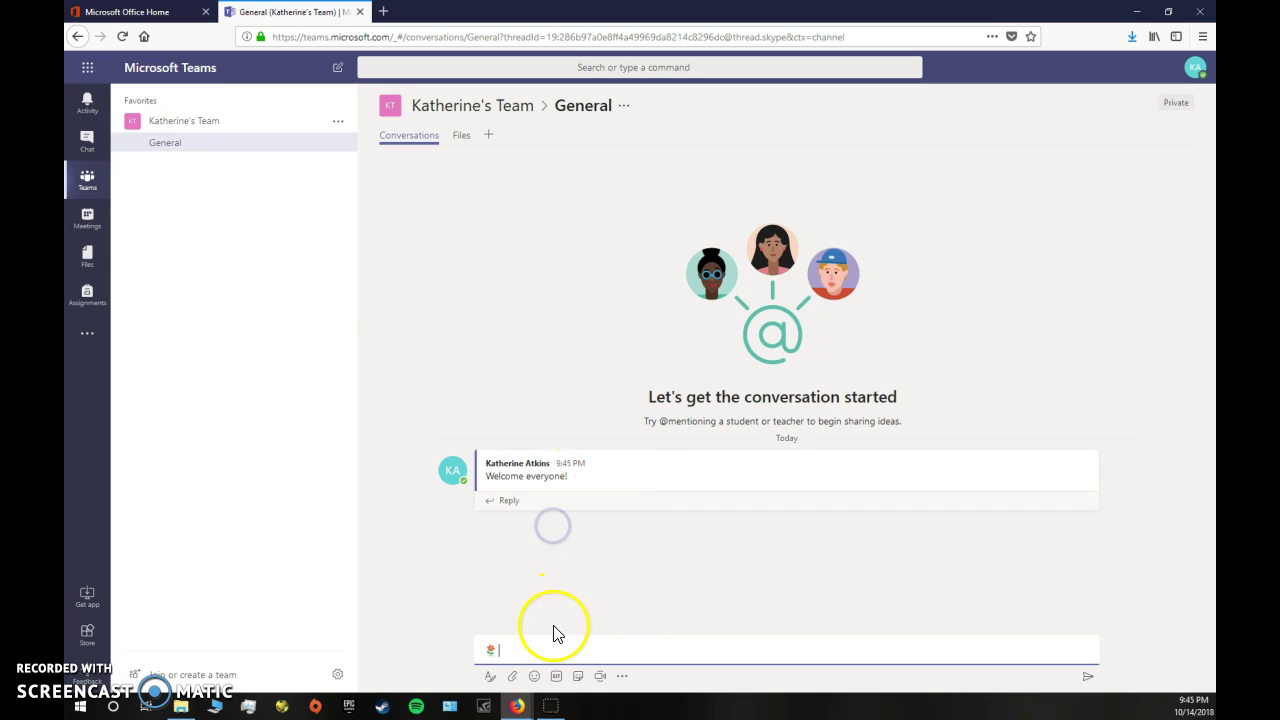
pyautogui.press('Return')
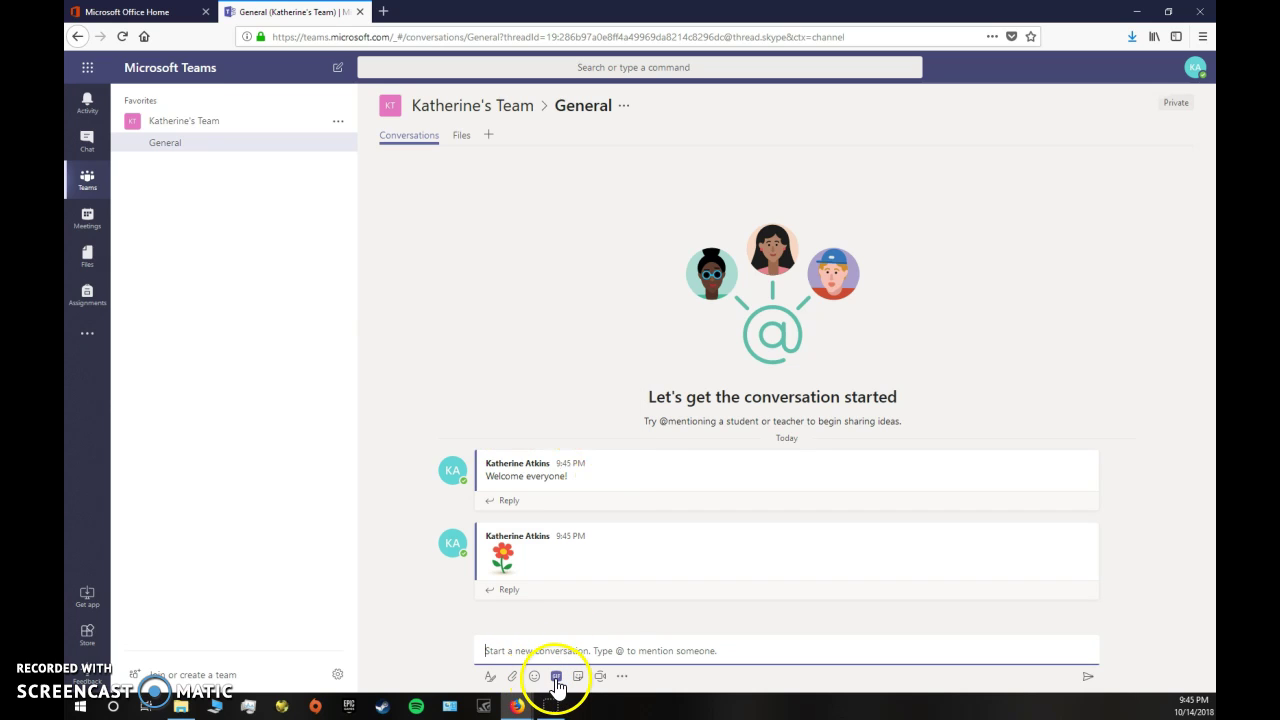
pyautogui.click(622, 677)
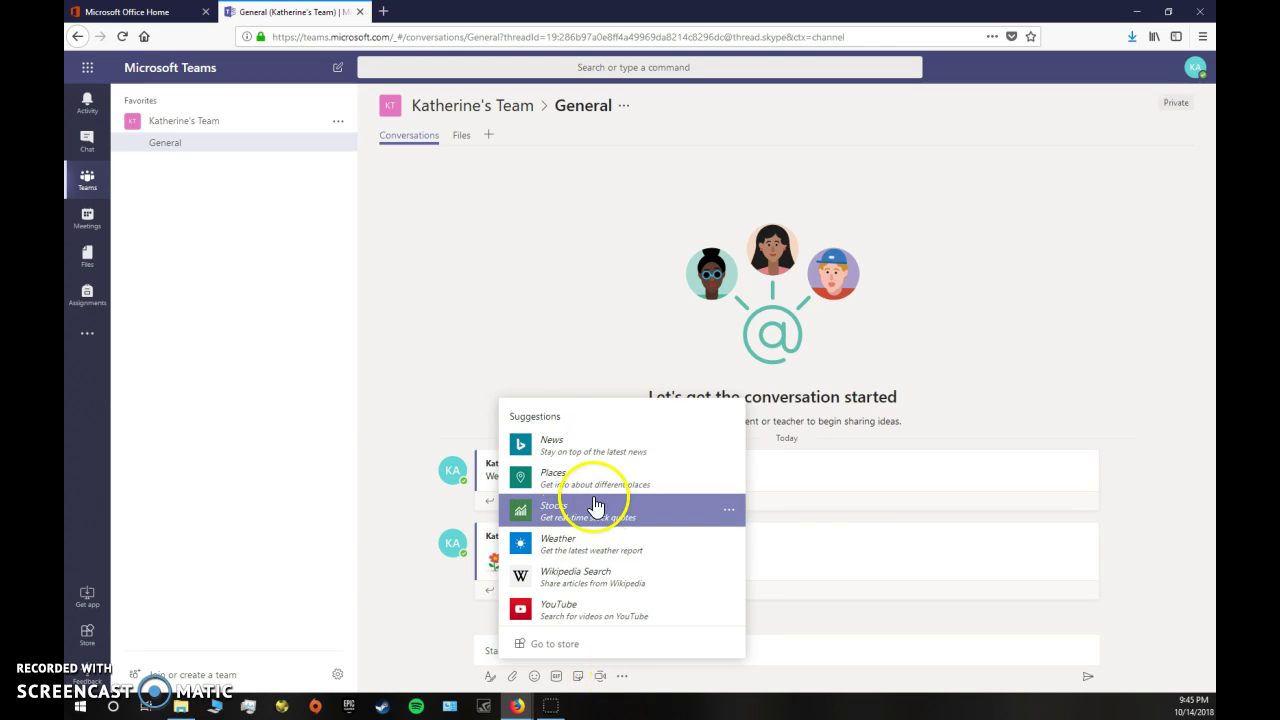
pyautogui.rightClick(432, 344)
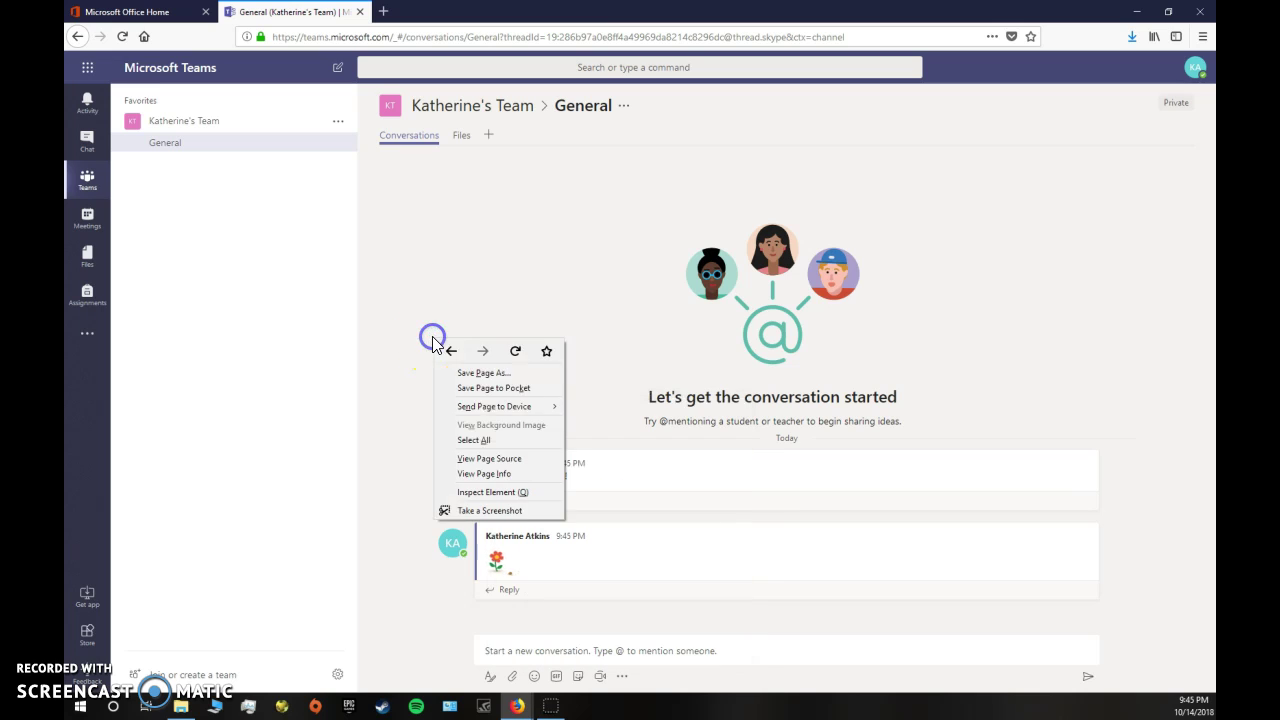
pyautogui.click(429, 256)
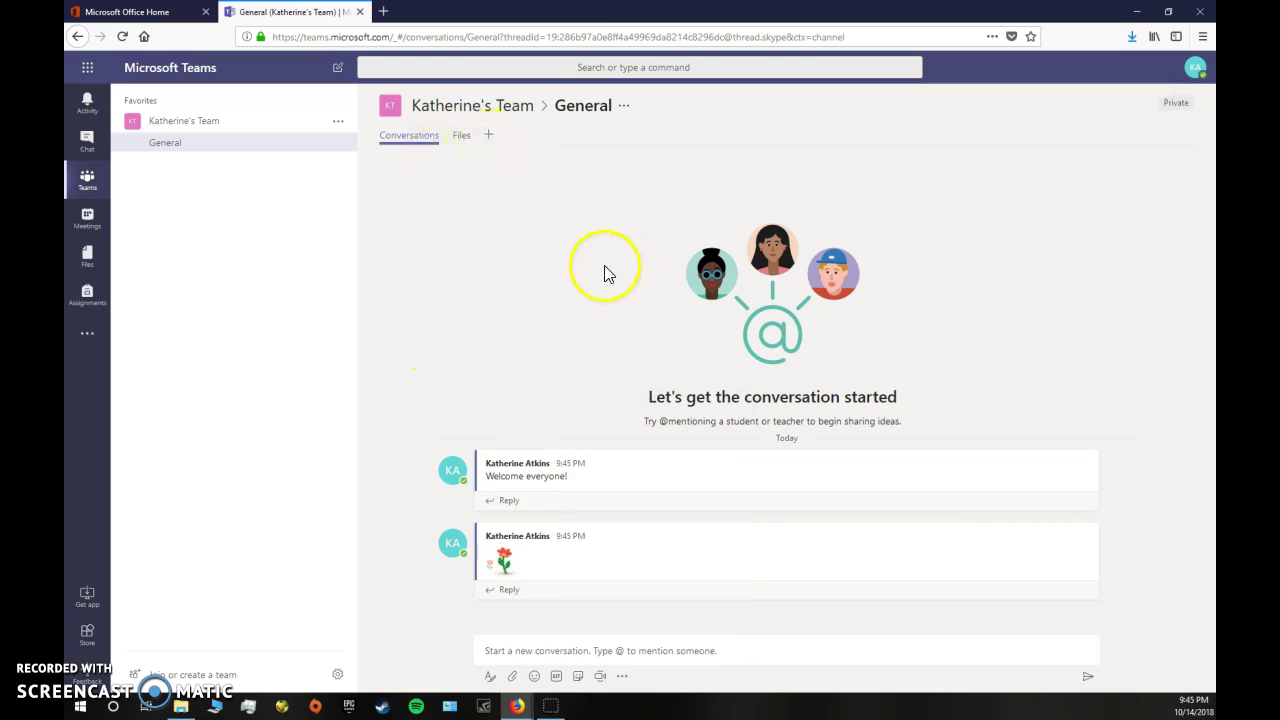
# Step: Create a PowerPoint presentation named "Infomation" in the General channel's files and close it
pyautogui.click(465, 143)
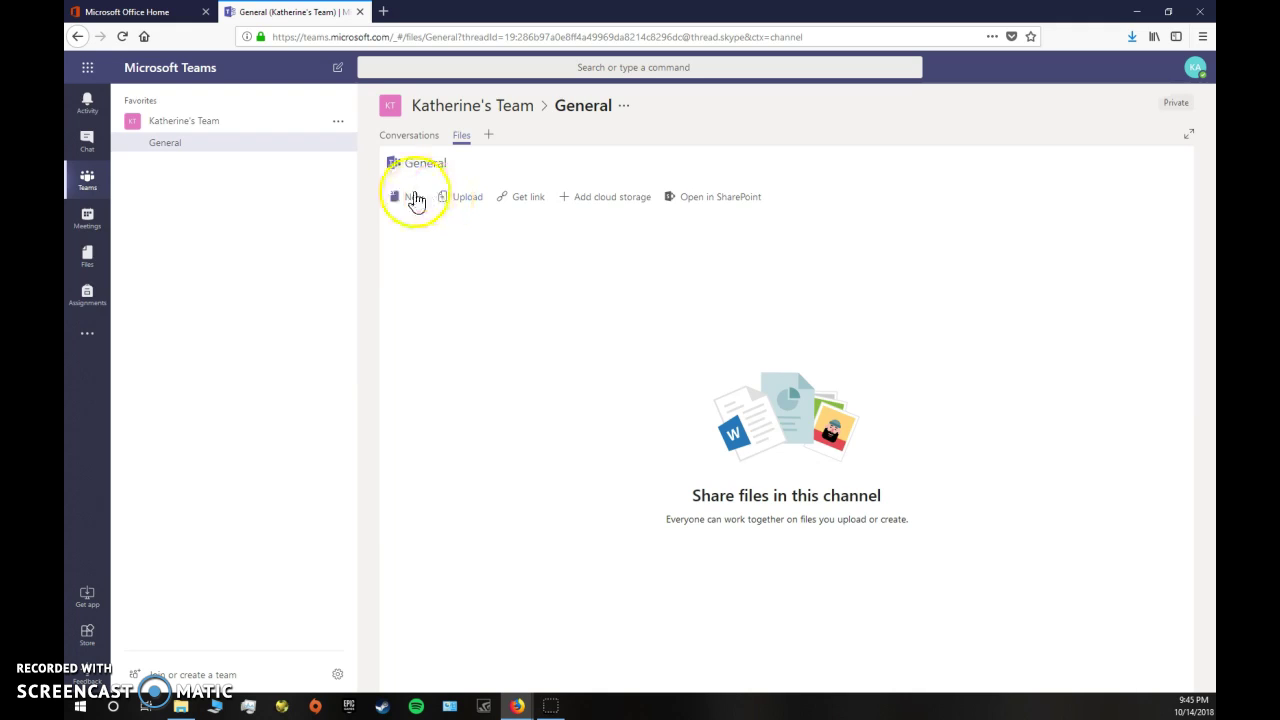
pyautogui.click(407, 200)
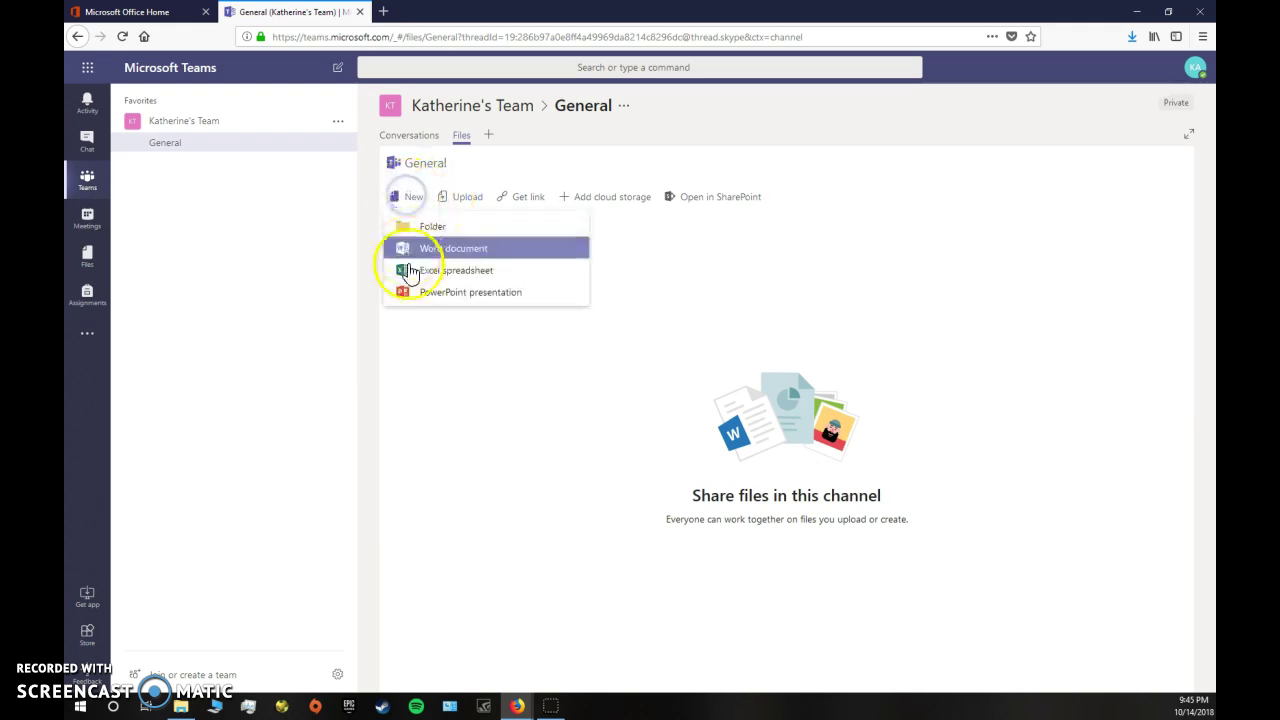
pyautogui.click(459, 292)
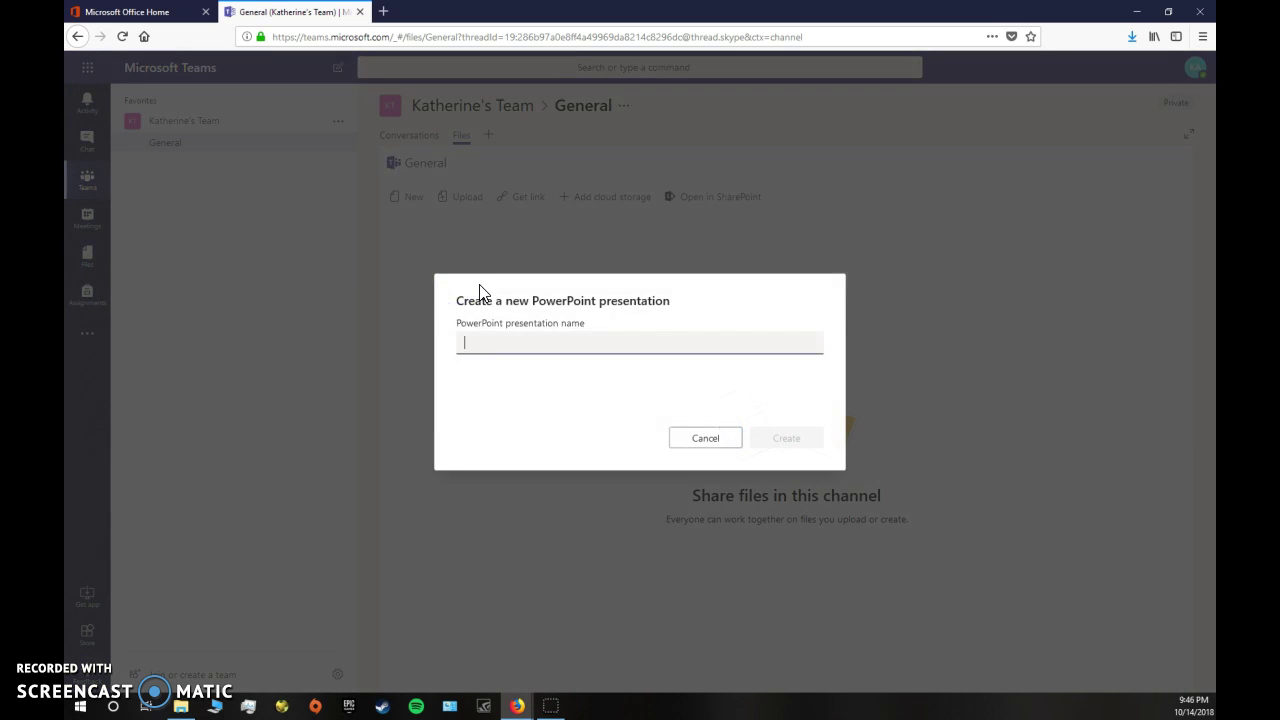
pyautogui.write('Infomation')
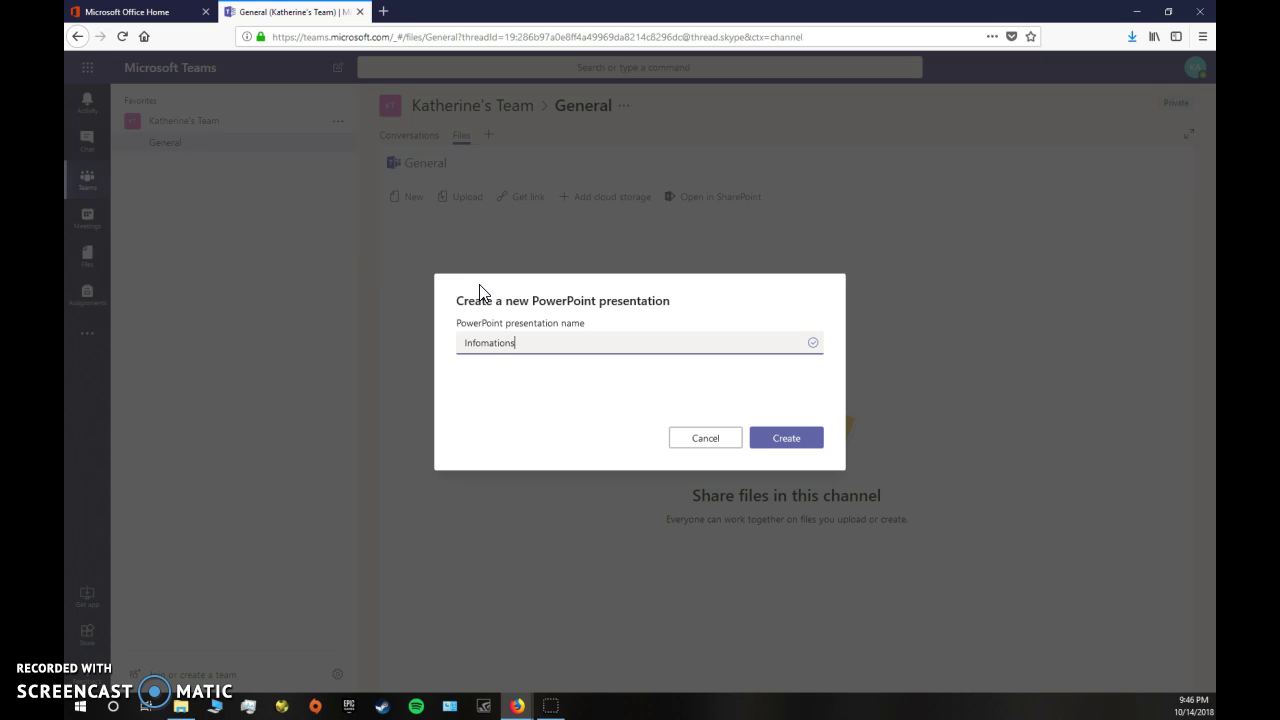
pyautogui.click(775, 432)
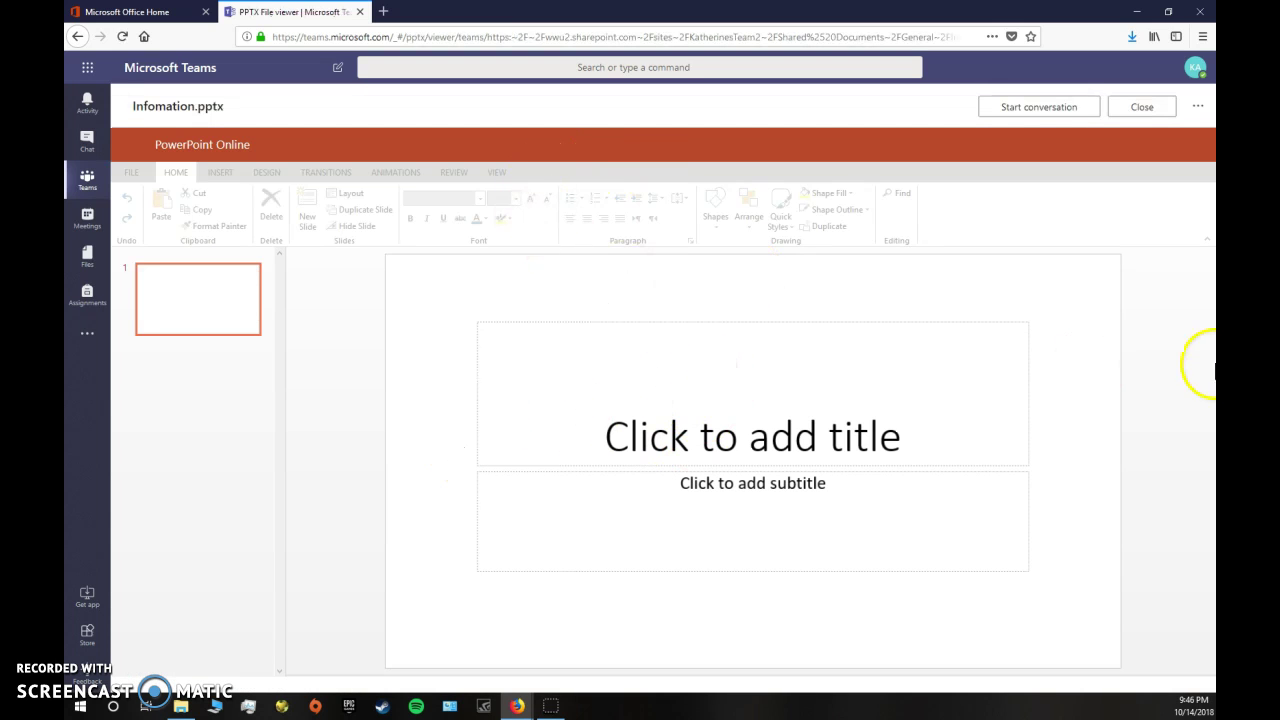
pyautogui.click(1139, 109)
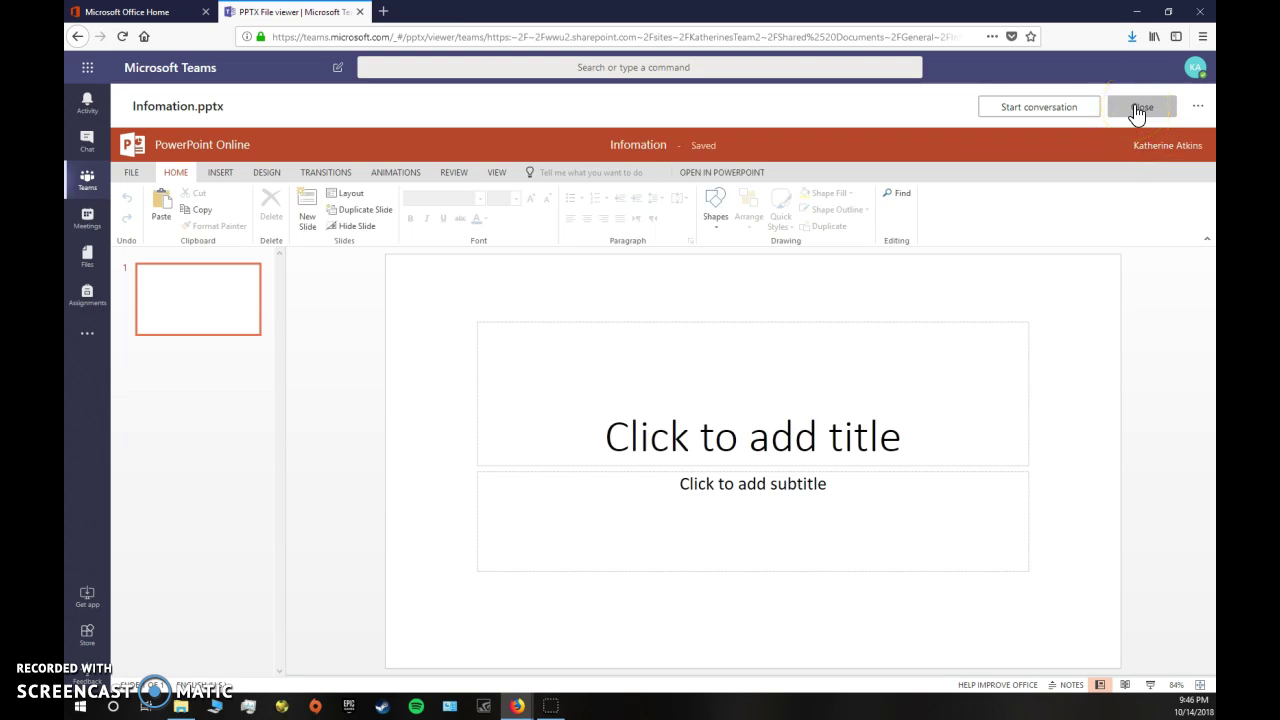
pyautogui.click(1156, 107)
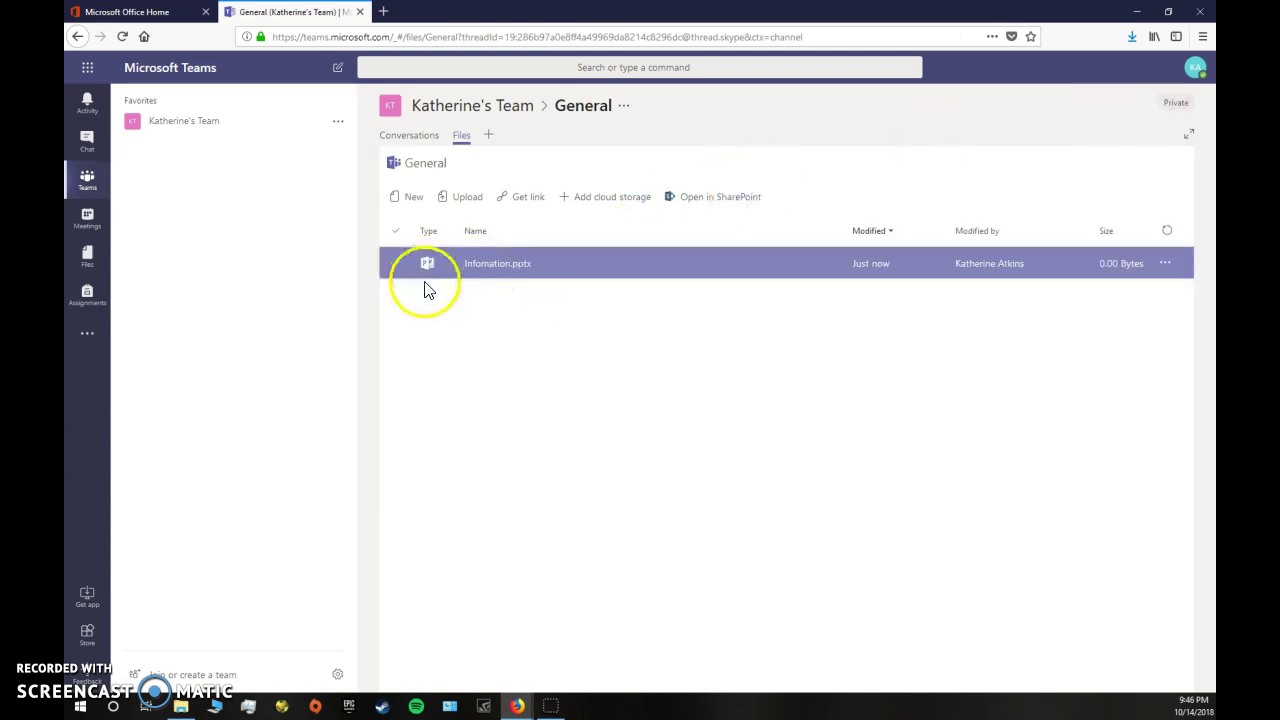
# Step: Upload the Birthday List Word document from the Desktop to the channel's files
pyautogui.click(447, 197)
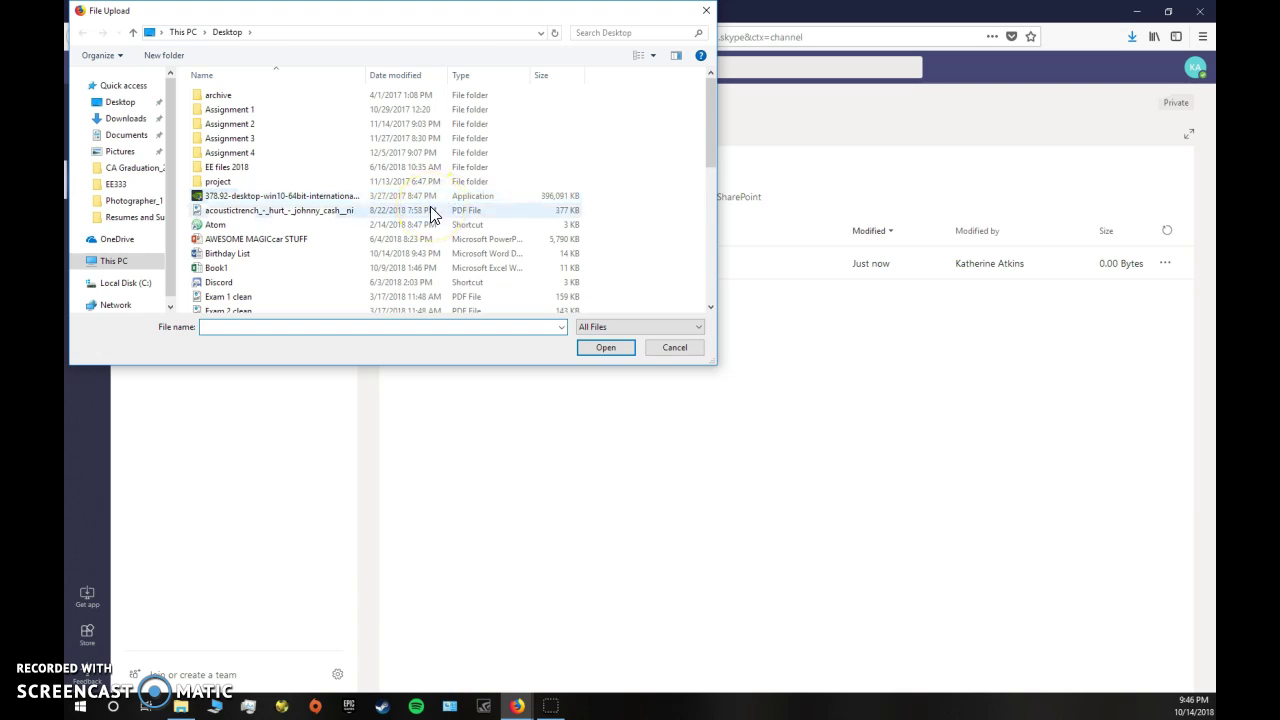
pyautogui.click(305, 253)
pyautogui.click(607, 348)
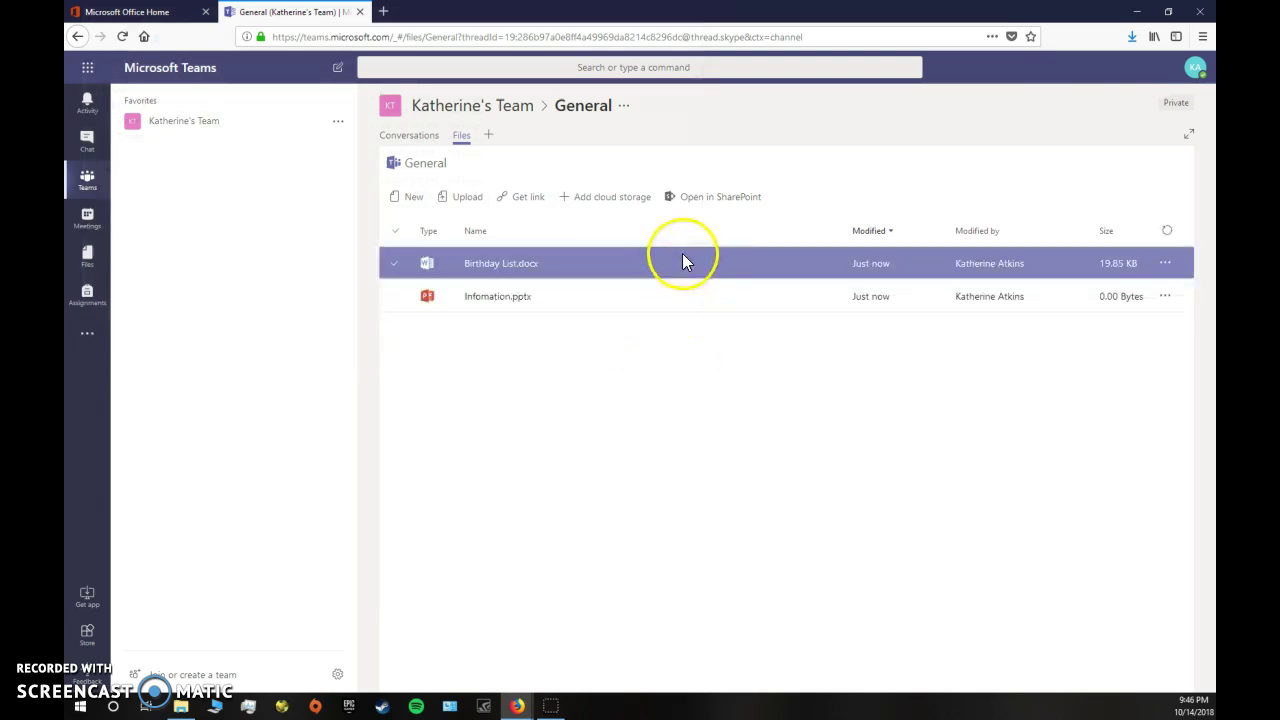
# Step: Open Birthday List.docx for editing and add the bullet "New Videogame" at the end of the list
pyautogui.click(488, 264)
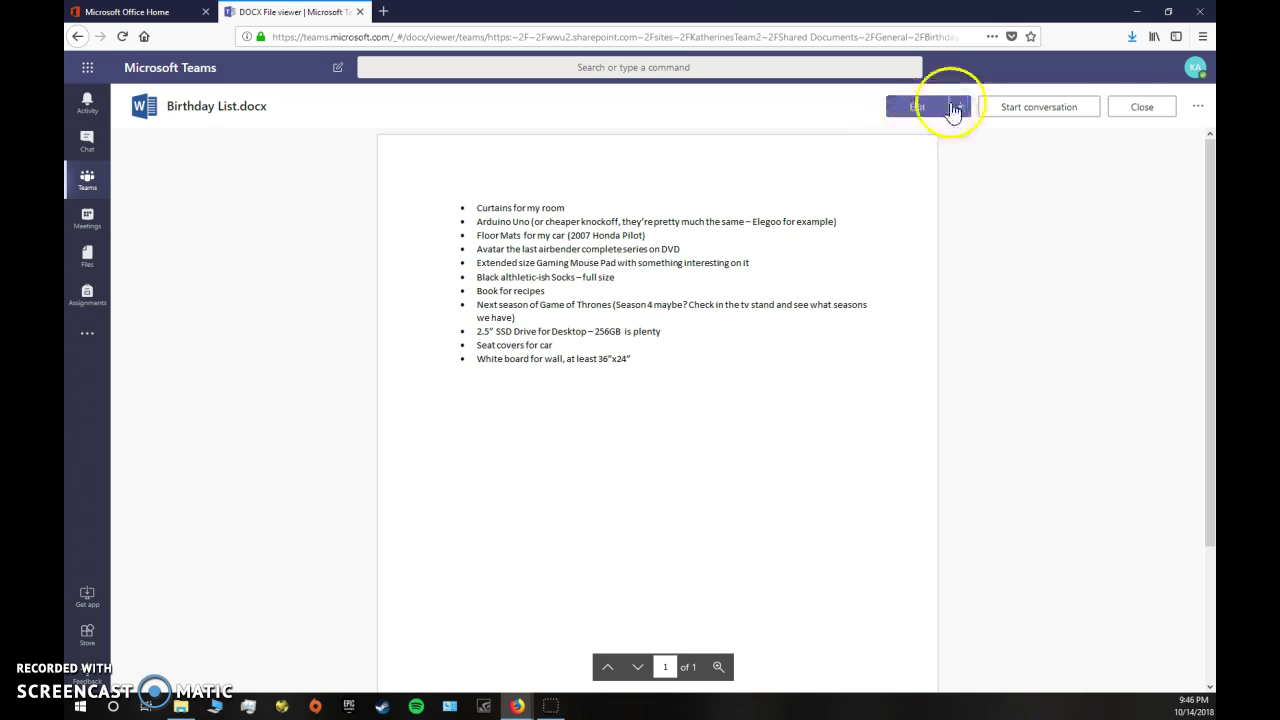
pyautogui.click(930, 110)
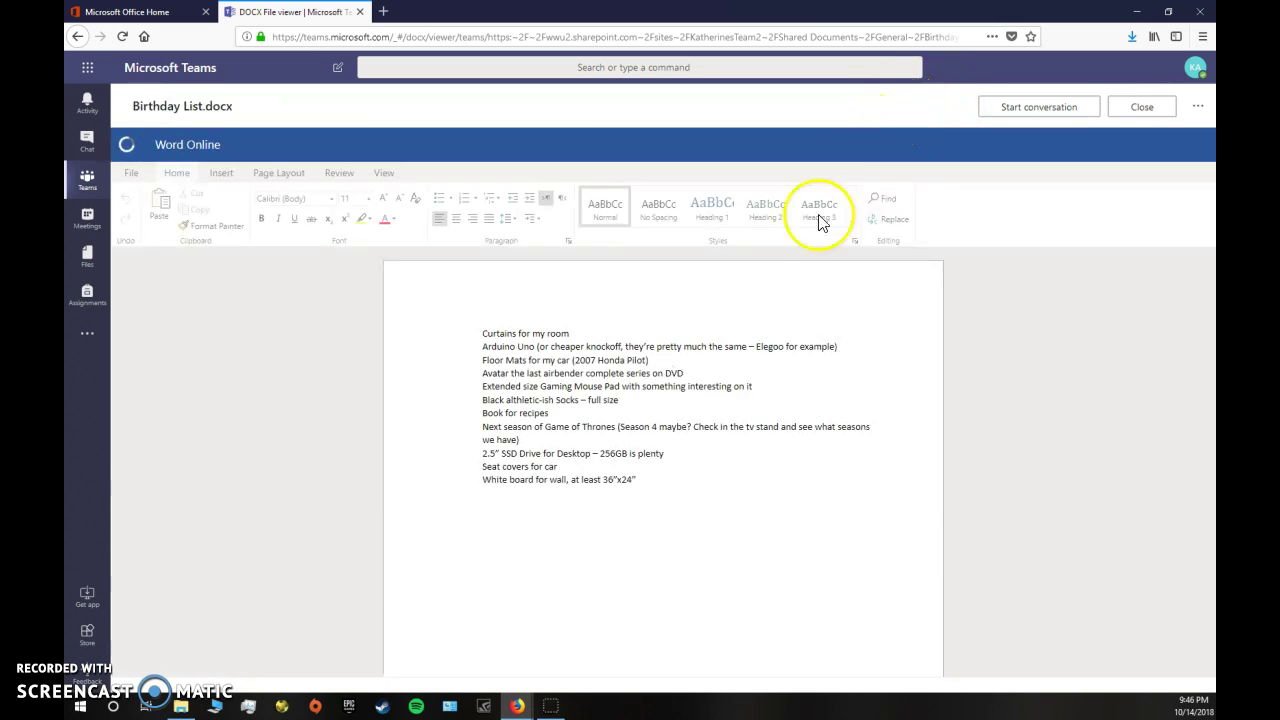
pyautogui.click(636, 487)
pyautogui.press('Return')
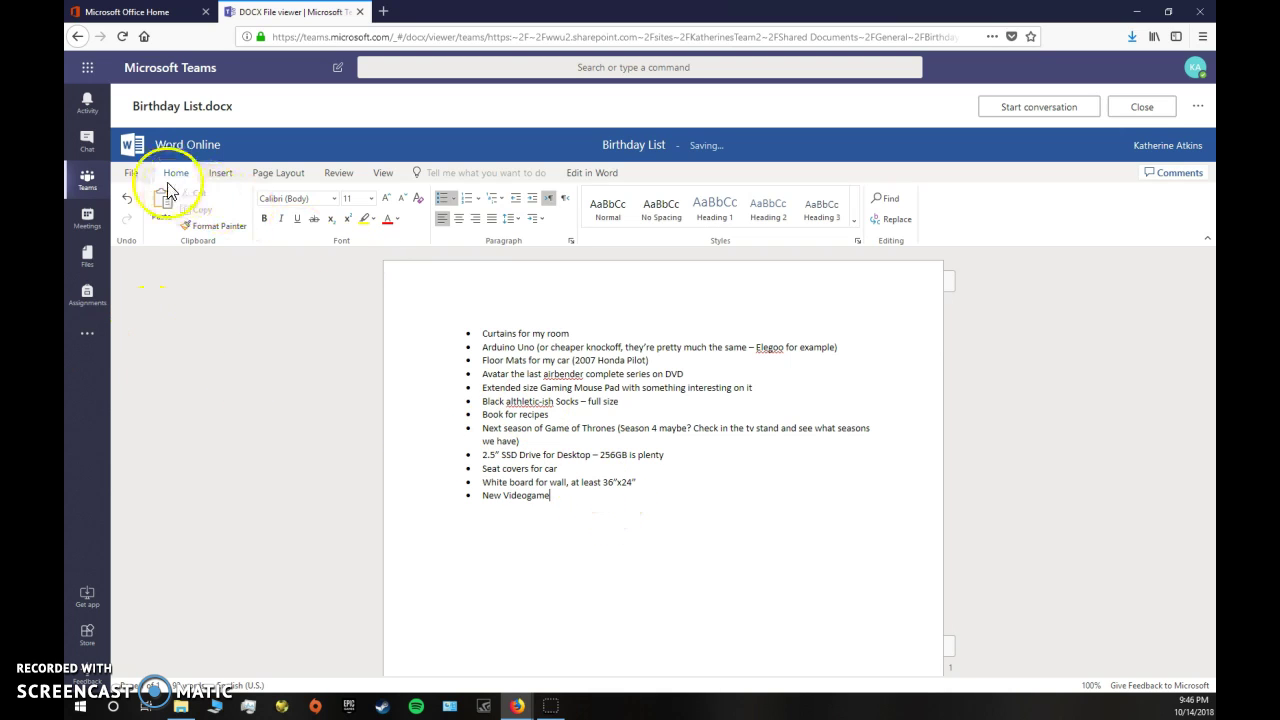
# Step: Check the Save As options for Birthday List.docx and close the document to return to the channel's files
pyautogui.click(131, 172)
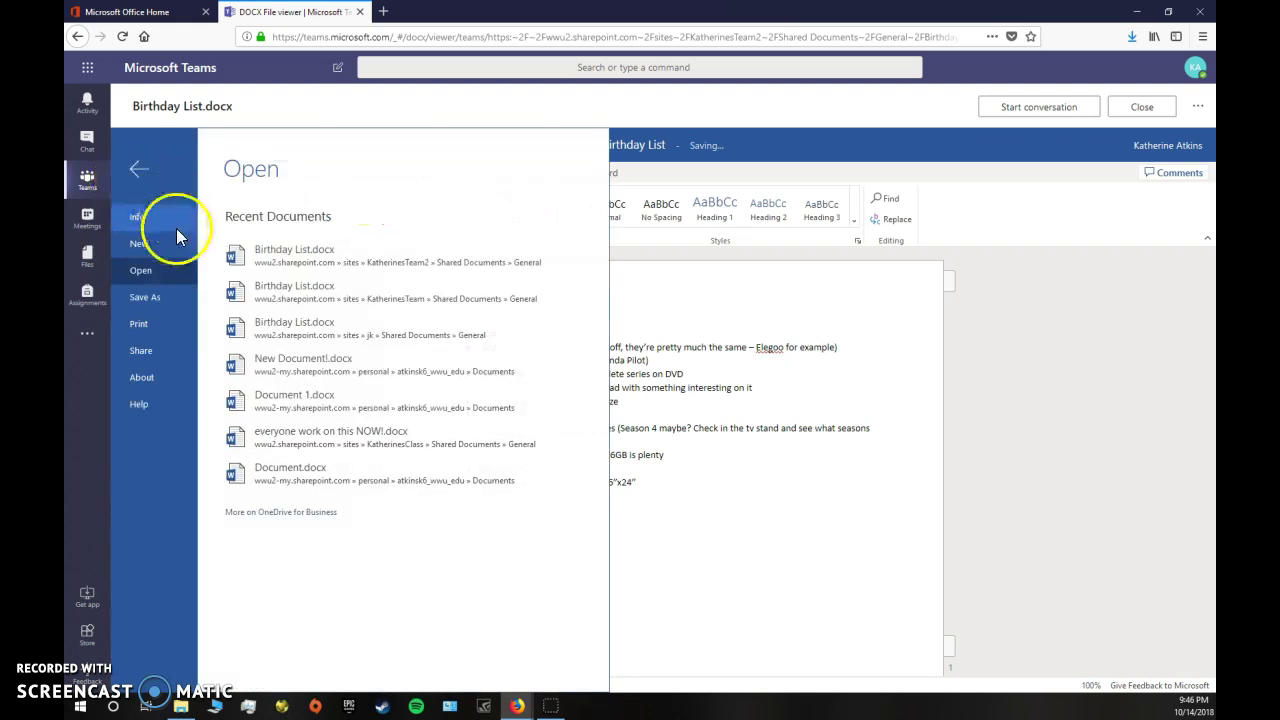
pyautogui.click(159, 300)
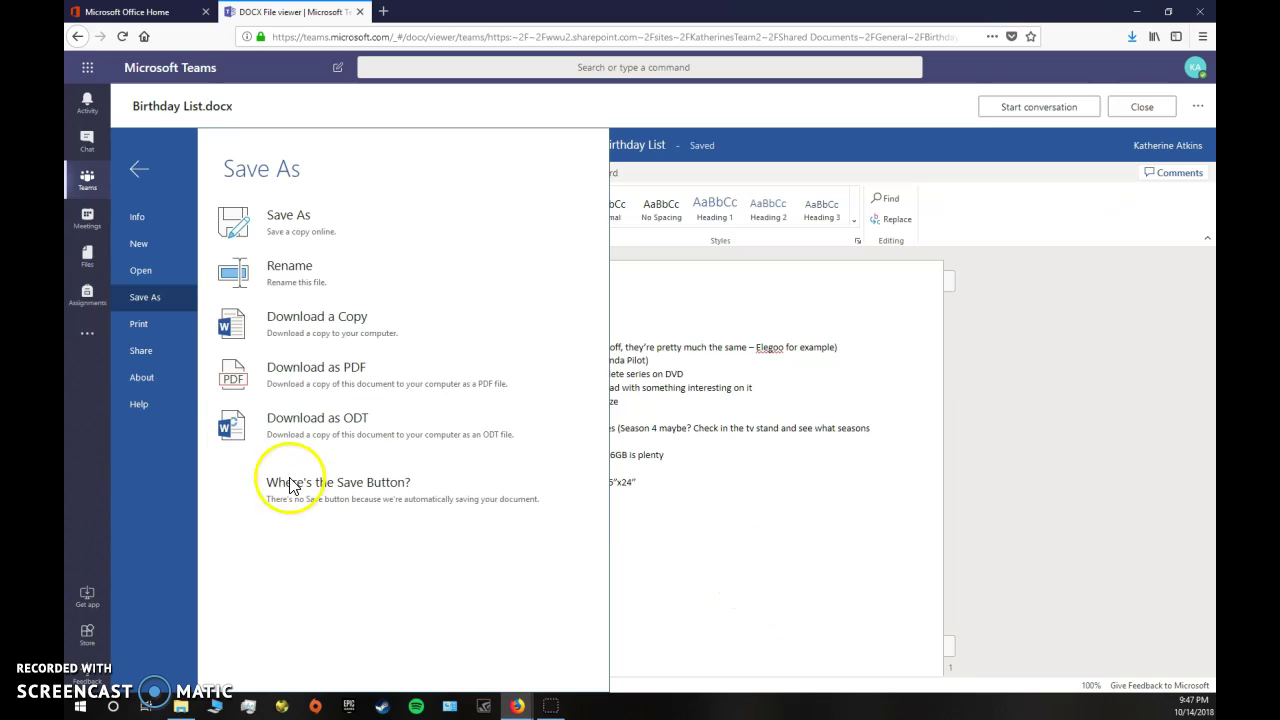
pyautogui.click(706, 545)
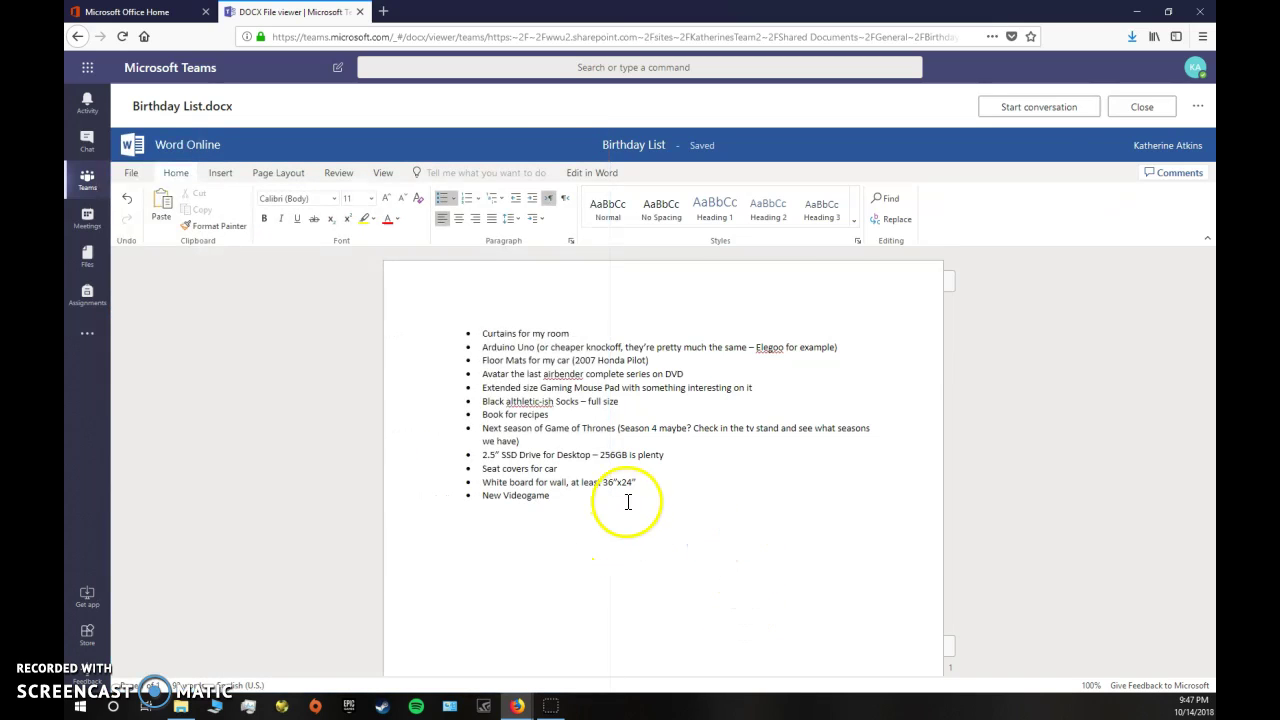
pyautogui.click(1136, 107)
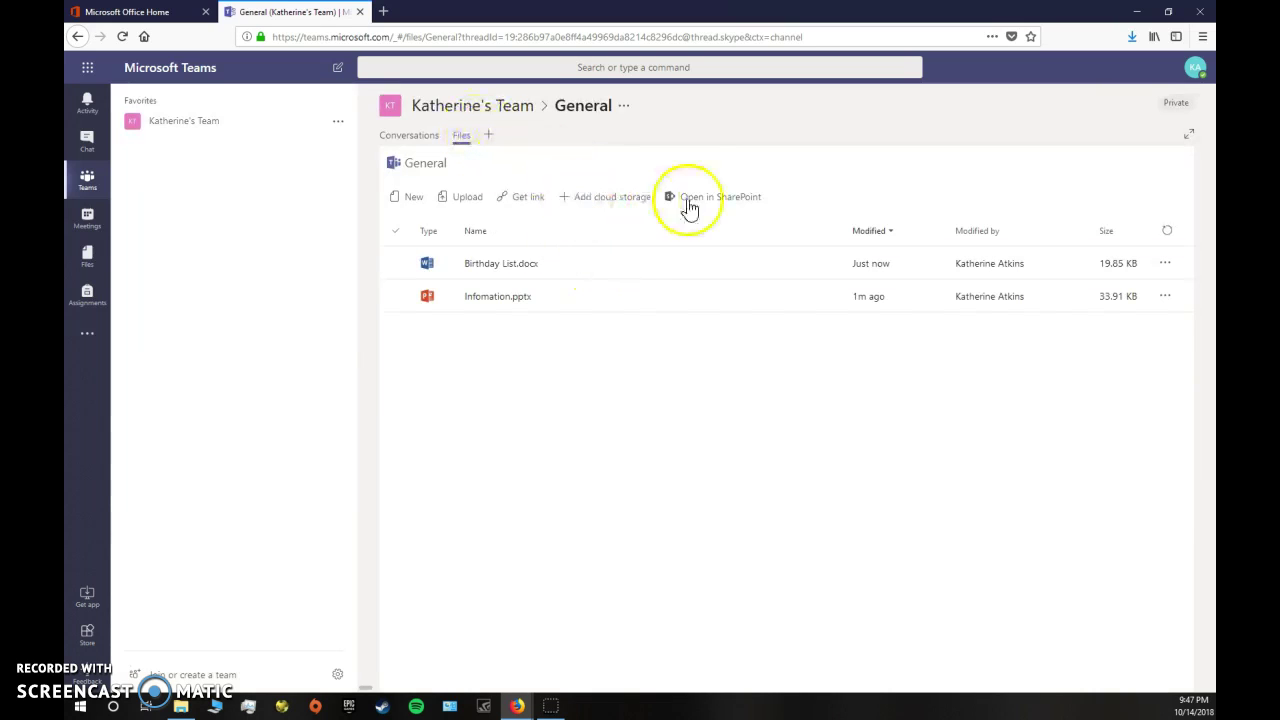
# Step: Add a Word tab named "Bithday lists" to the General channel that shows Birthday List.docx, with a channel post about it
pyautogui.click(493, 137)
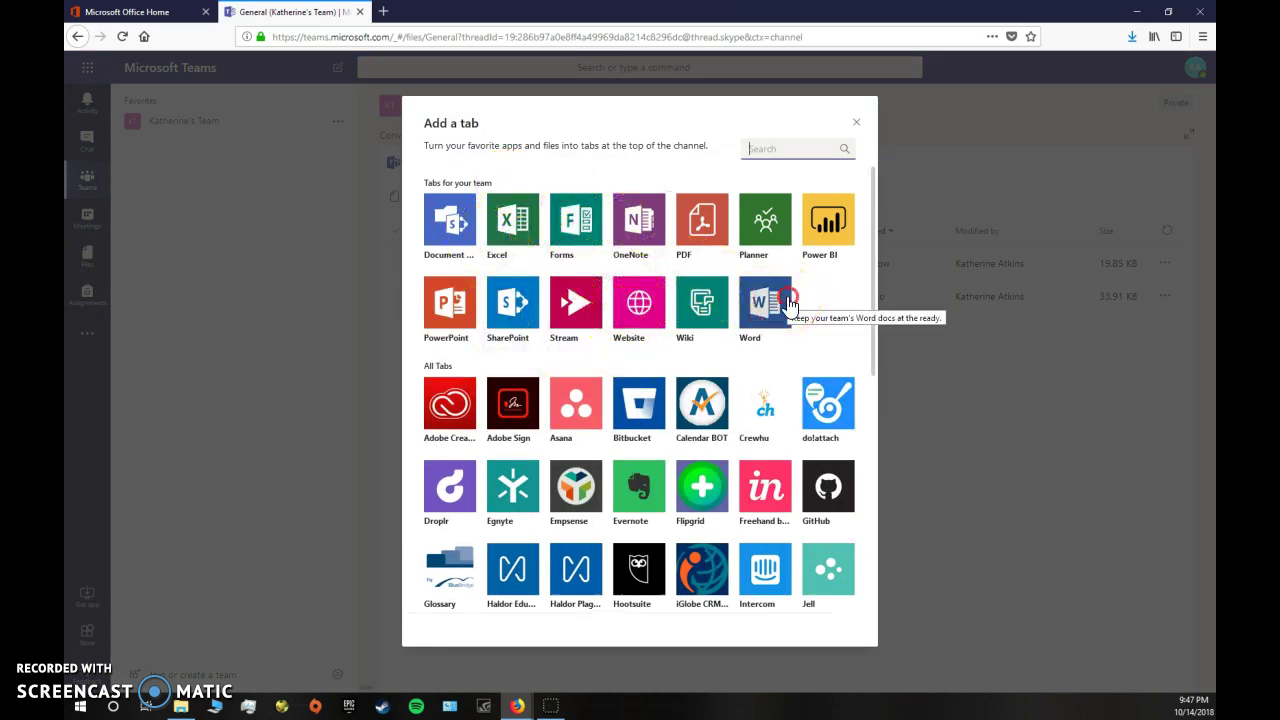
pyautogui.click(765, 302)
pyautogui.rightClick(785, 305)
pyautogui.click(710, 303)
pyautogui.click(560, 347)
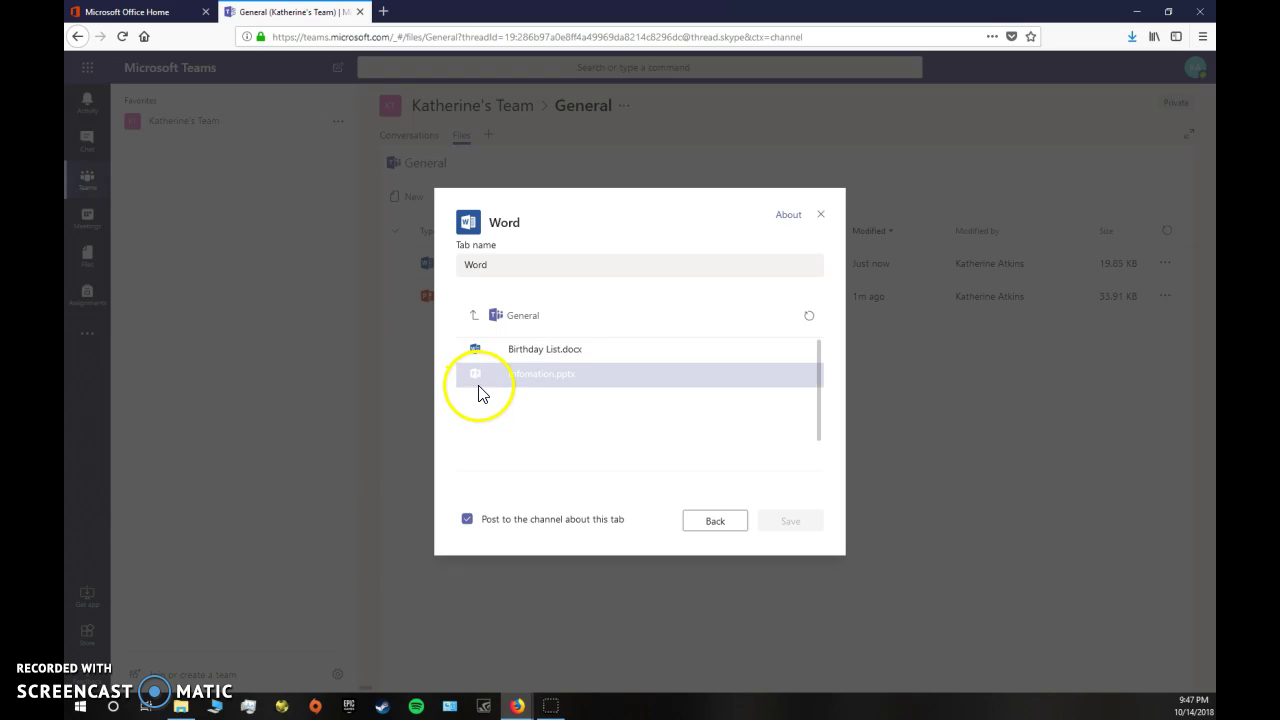
pyautogui.click(477, 351)
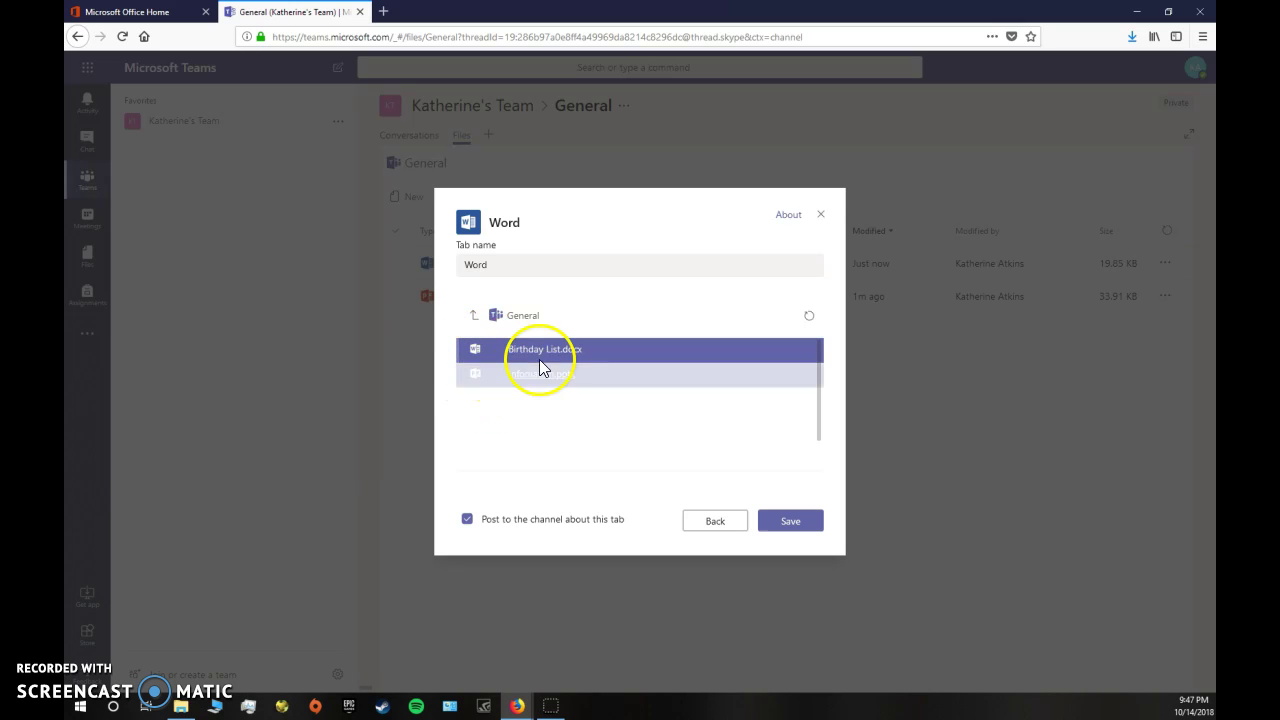
pyautogui.click(523, 266)
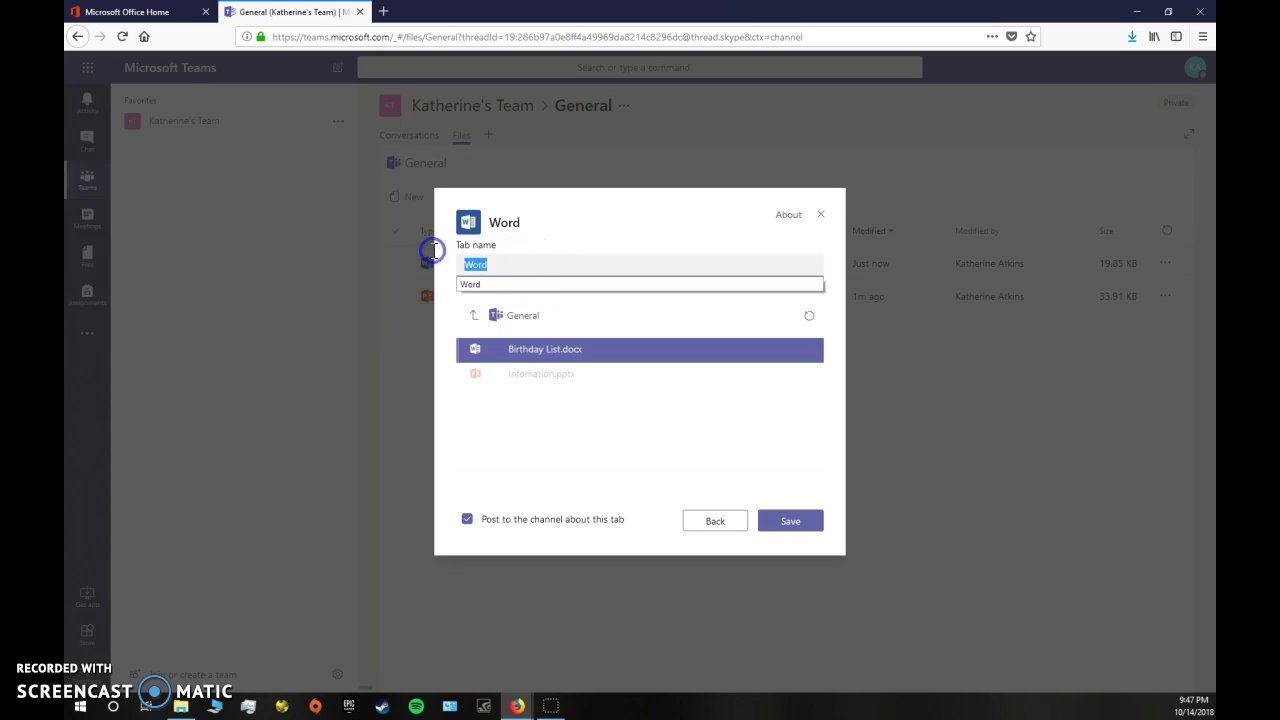
pyautogui.write('Bithday lists')
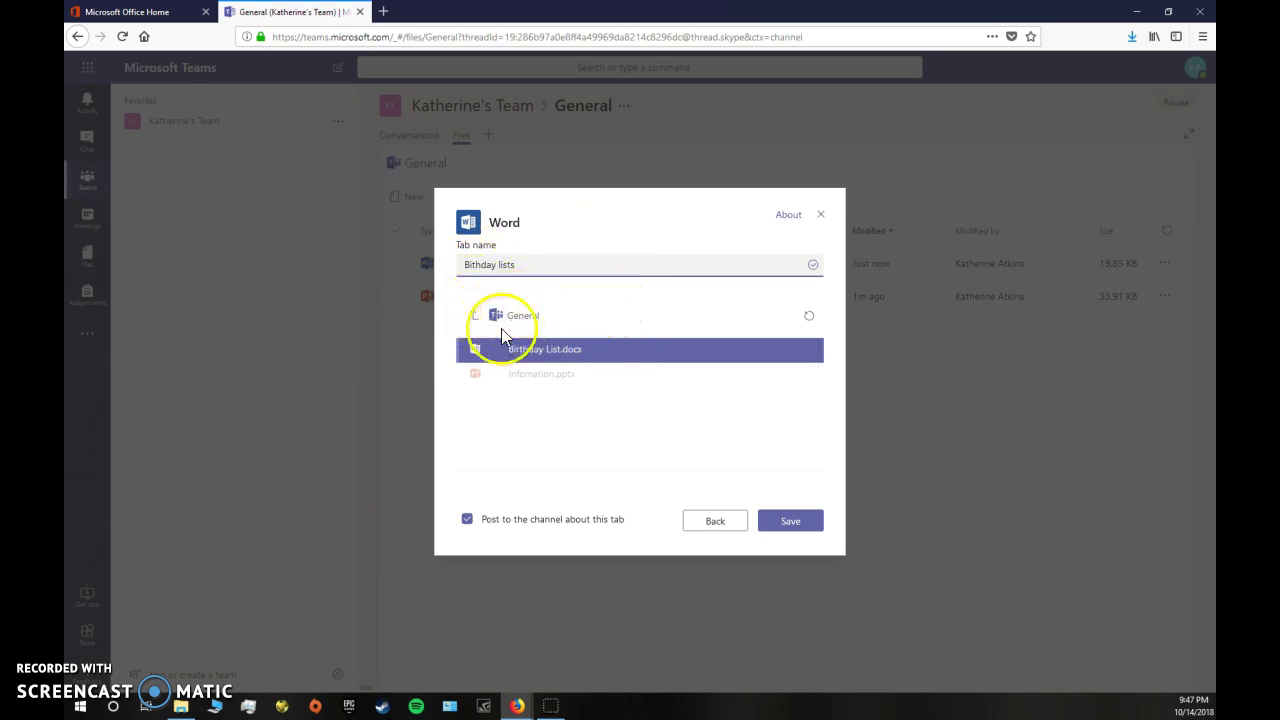
pyautogui.click(778, 537)
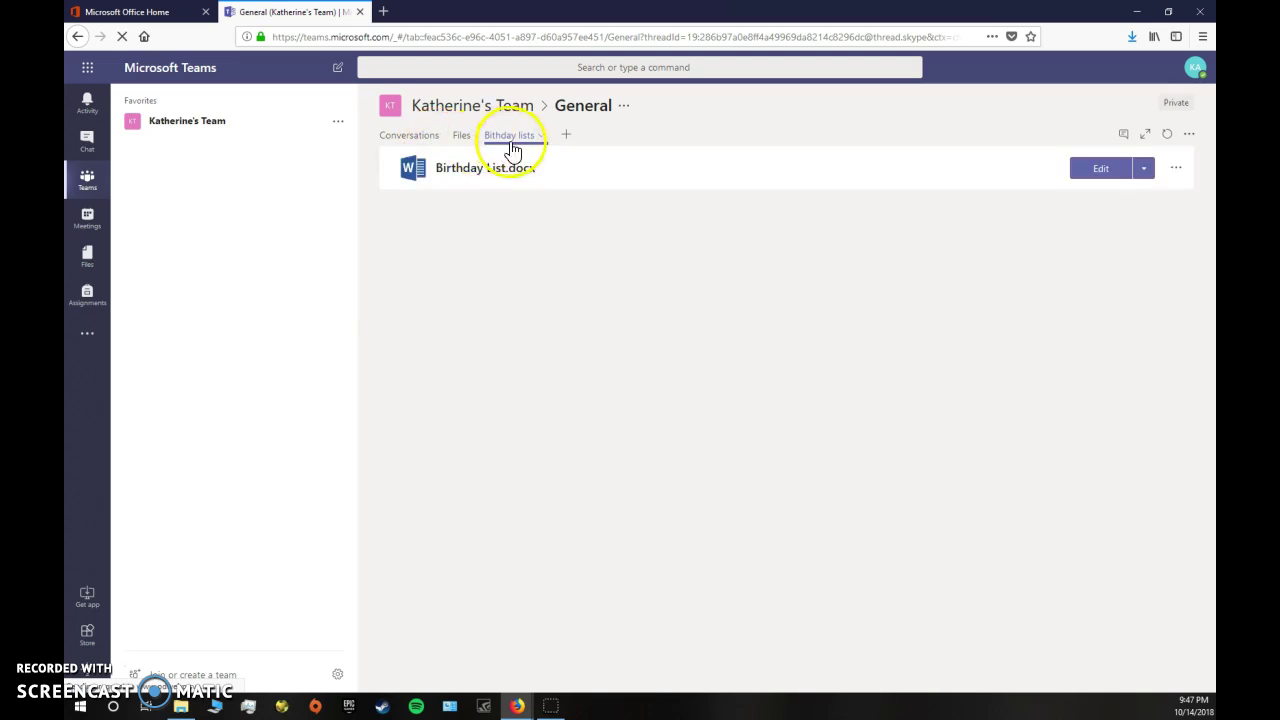
# Step: Check the new tab's post in the channel conversations, look over the channel's files, and view Birthday List.docx in its tab
pyautogui.click(409, 136)
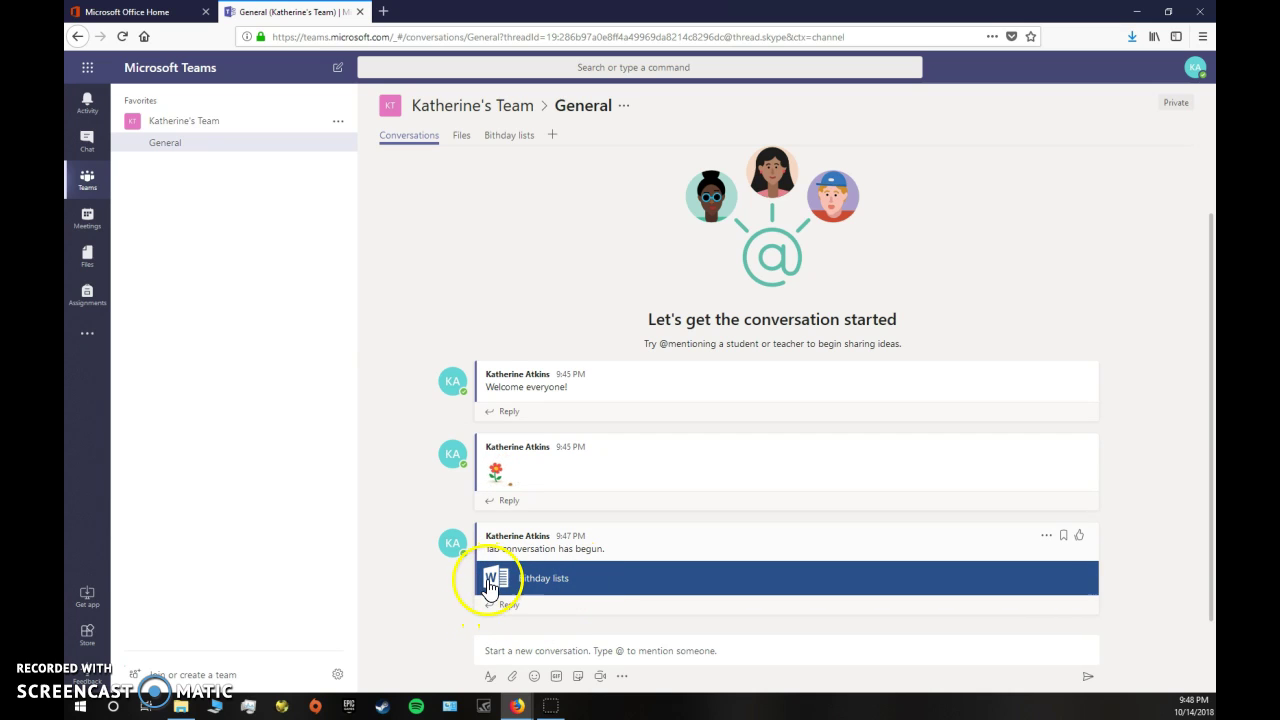
pyautogui.click(468, 147)
pyautogui.click(462, 302)
pyautogui.click(485, 265)
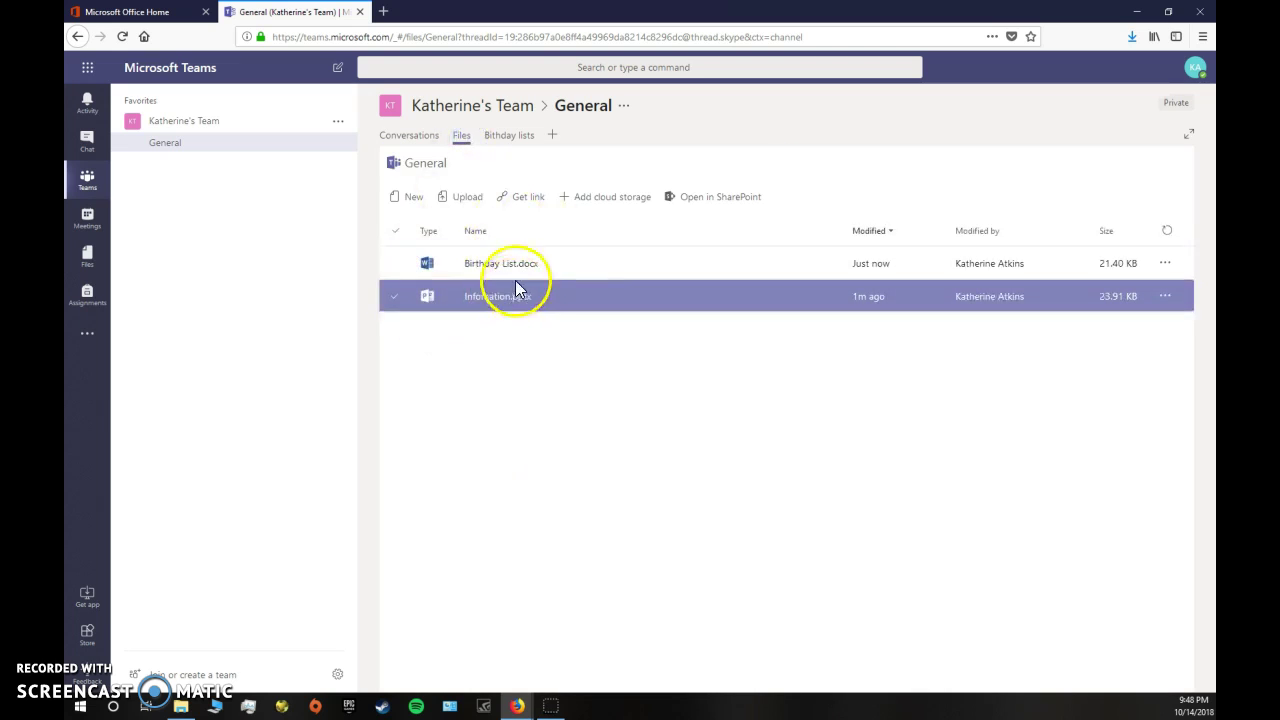
pyautogui.click(515, 138)
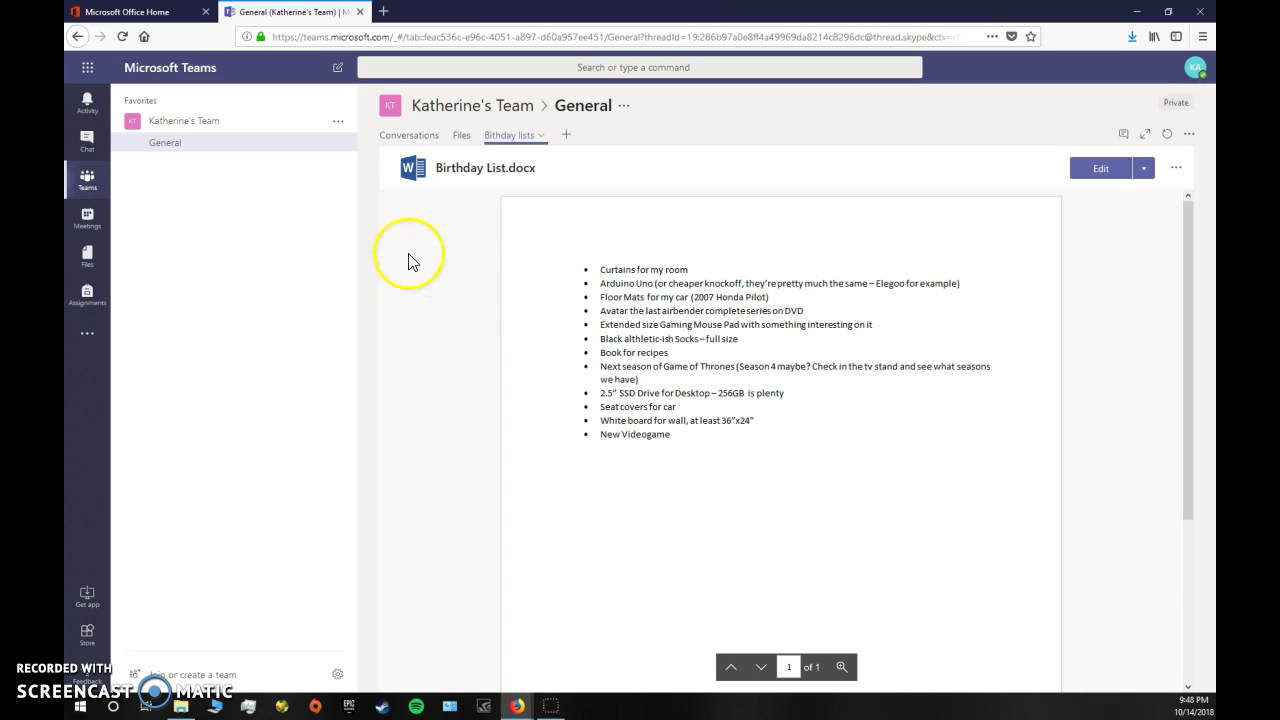
pyautogui.click(85, 180)
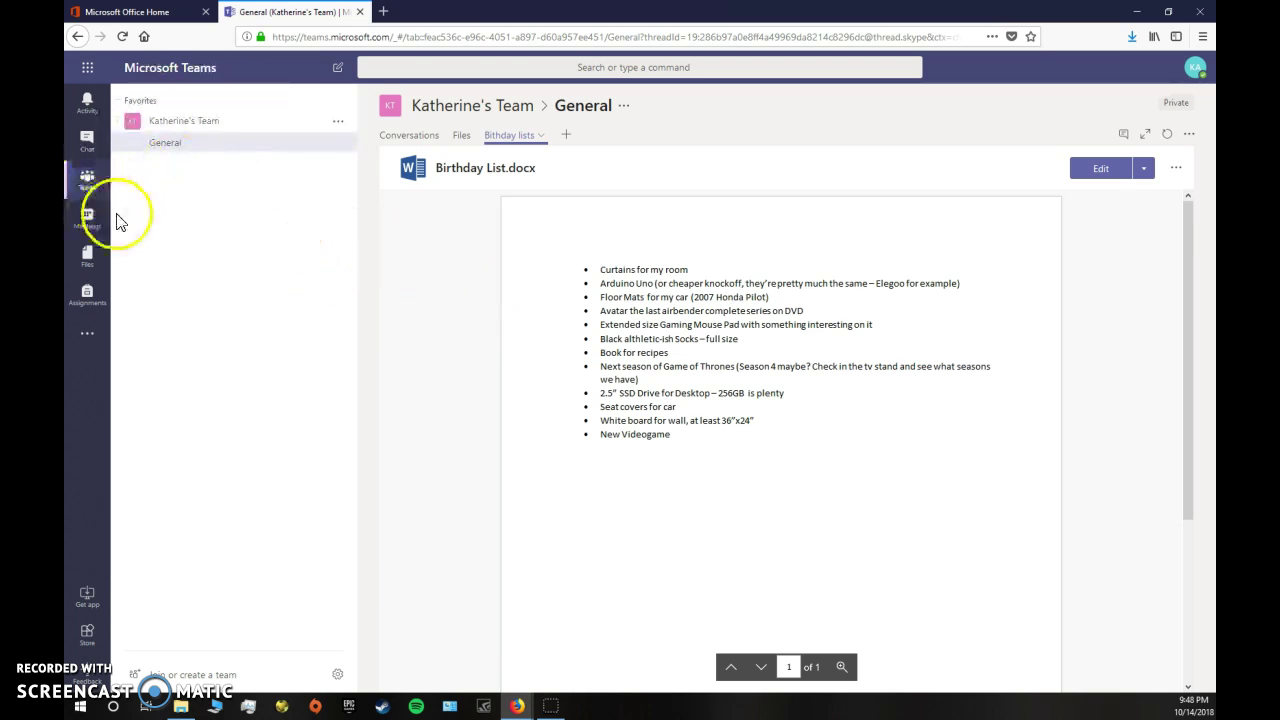